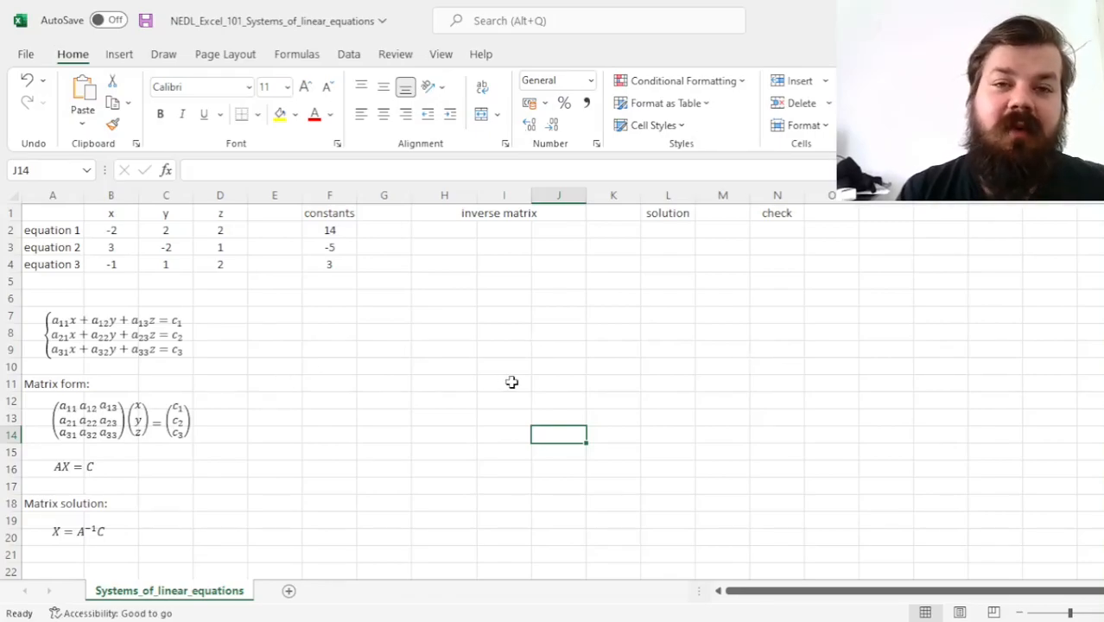
Examine the general three-equation system, matching its x, y, z variables to headers B1:D1 and locating the constant c1
{"action": "left_click", "coordinate": [138, 356]}
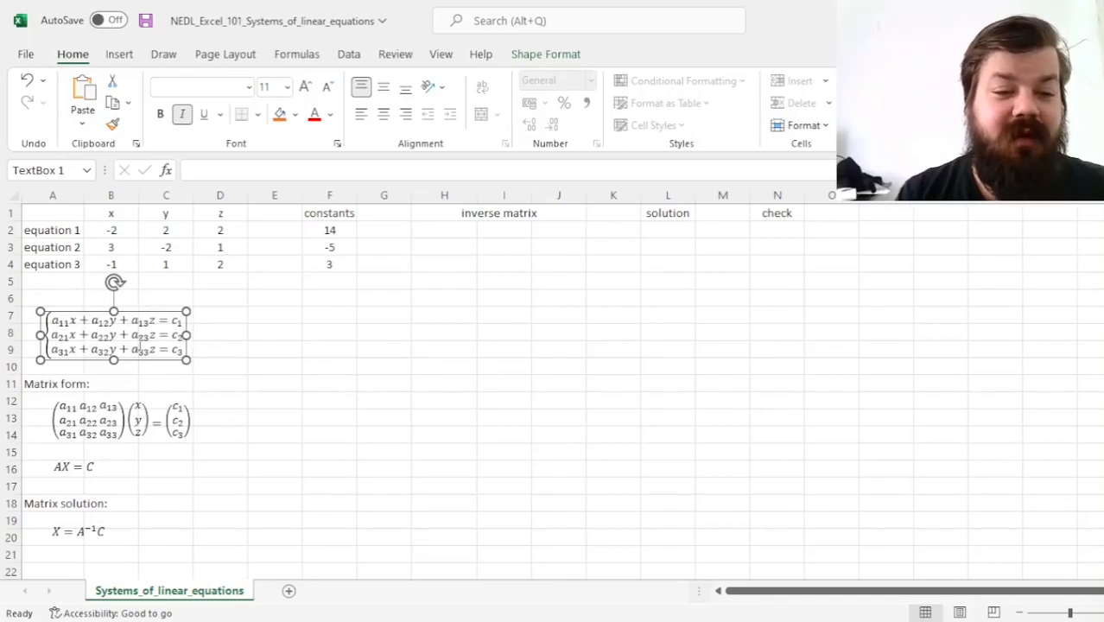
{"action": "left_click_drag", "start_coordinate": [113, 217], "coordinate": [205, 221]}
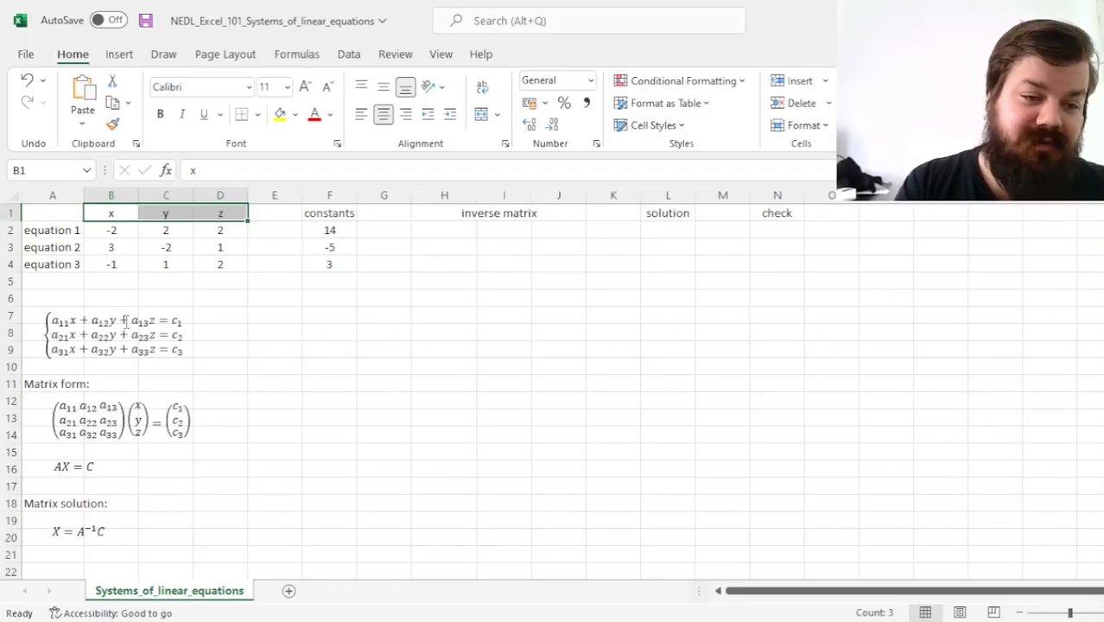
{"action": "left_click", "coordinate": [63, 318]}
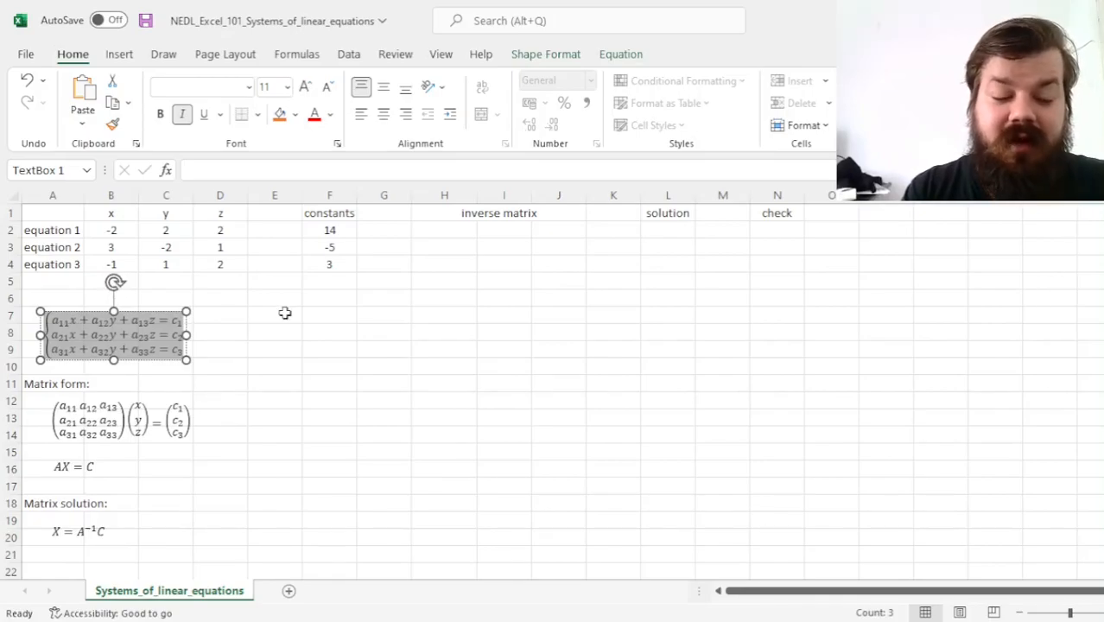
{"action": "left_click", "coordinate": [174, 321]}
{"action": "double_click", "coordinate": [176, 321]}
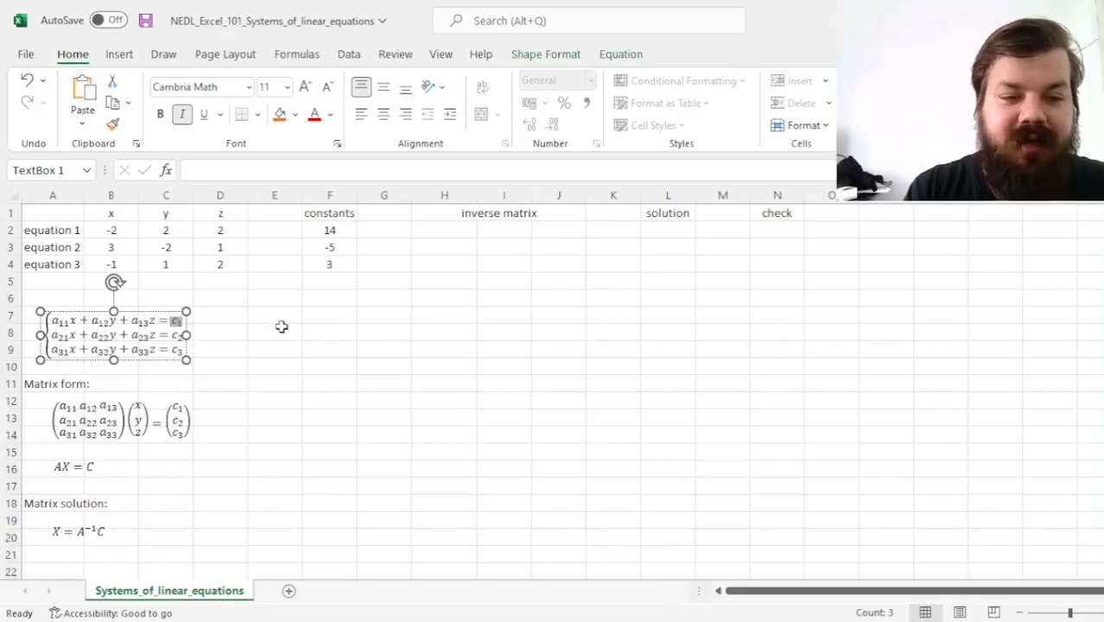
{"action": "left_click", "coordinate": [310, 347]}
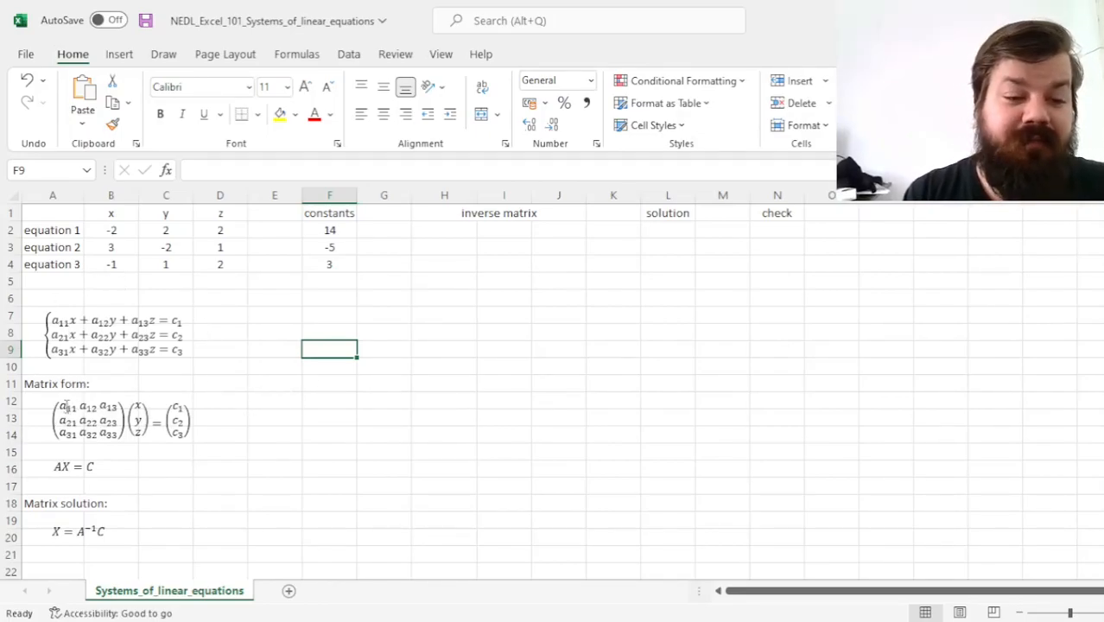
Examine the matrix form, going through the coefficient matrix, the variable vector and the constants vector
{"action": "left_click_drag", "start_coordinate": [67, 407], "coordinate": [118, 437]}
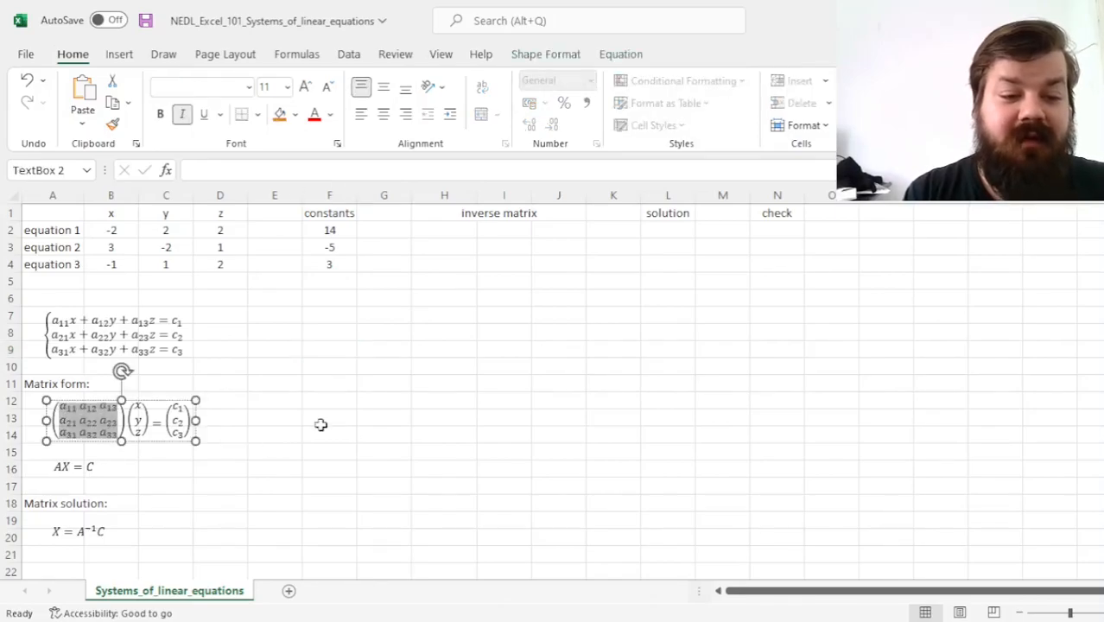
{"action": "left_click", "coordinate": [444, 388]}
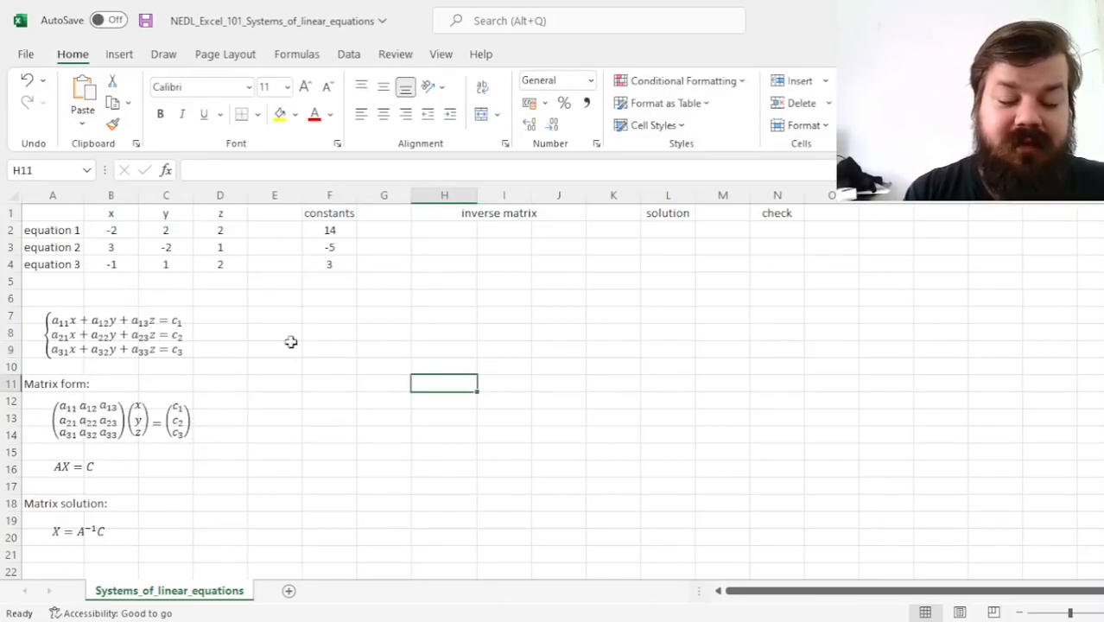
{"action": "left_click", "coordinate": [135, 415]}
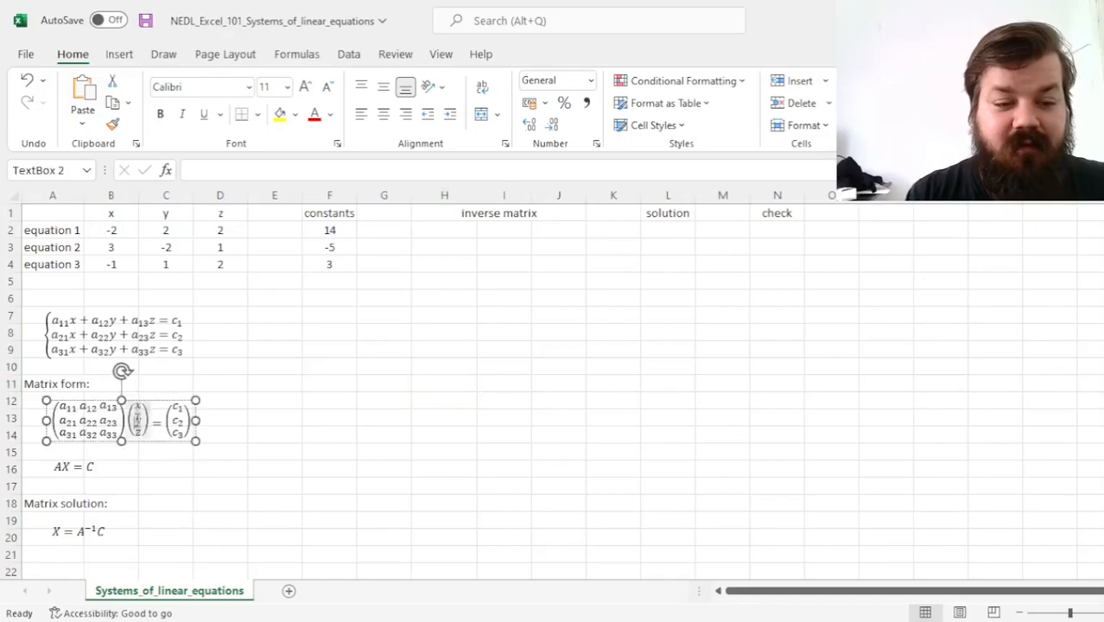
{"action": "left_click", "coordinate": [388, 451]}
{"action": "left_click", "coordinate": [181, 322]}
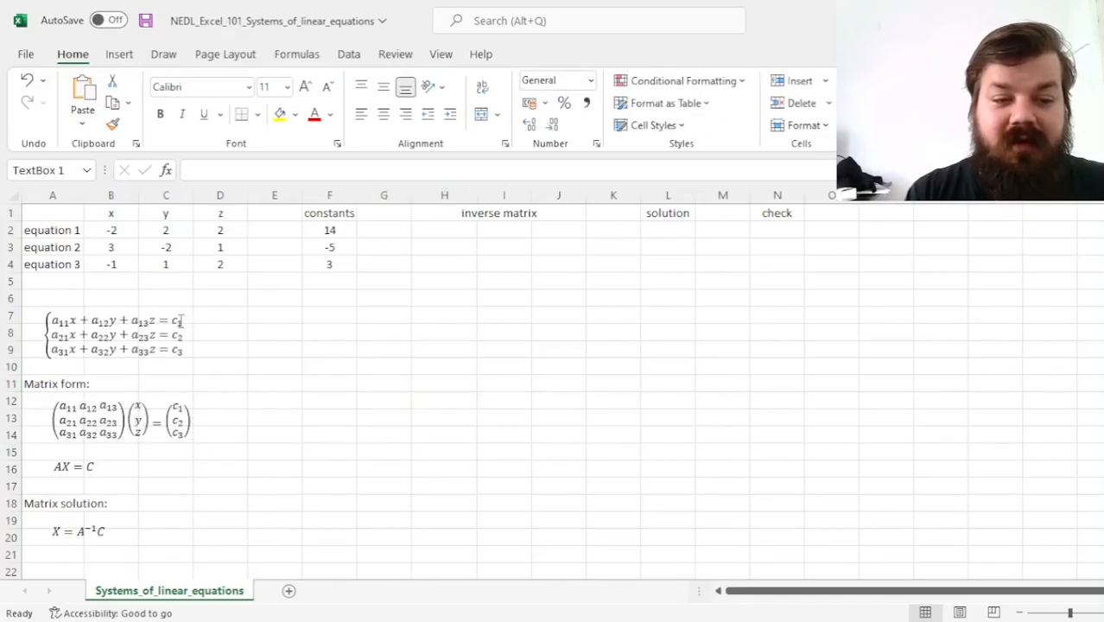
{"action": "left_click", "coordinate": [266, 336]}
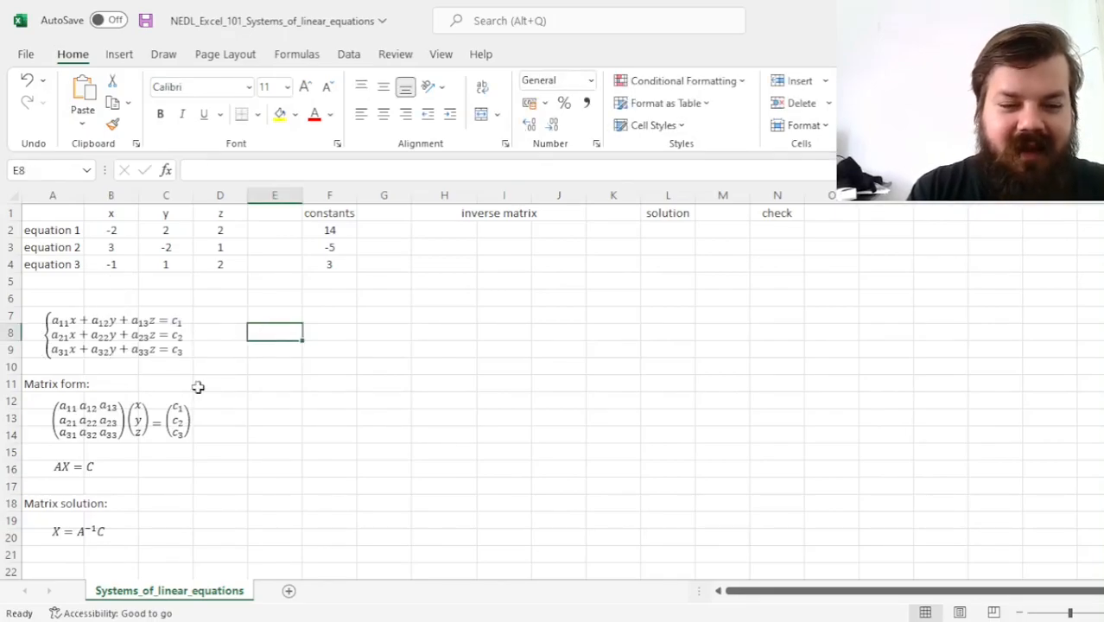
{"action": "left_click", "coordinate": [174, 409]}
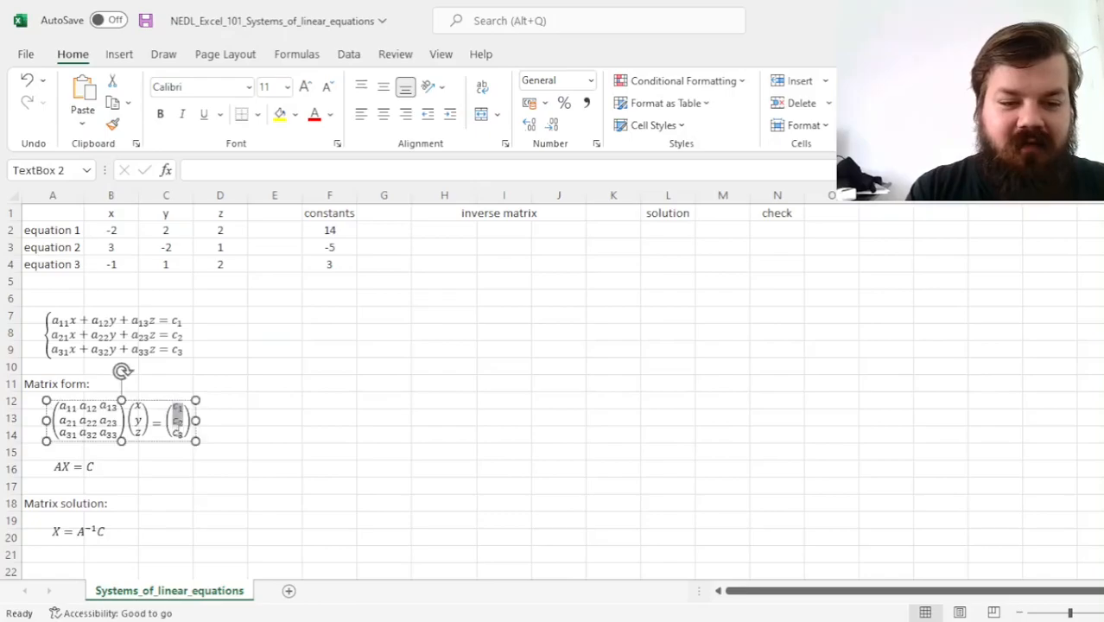
{"action": "left_click", "coordinate": [343, 451]}
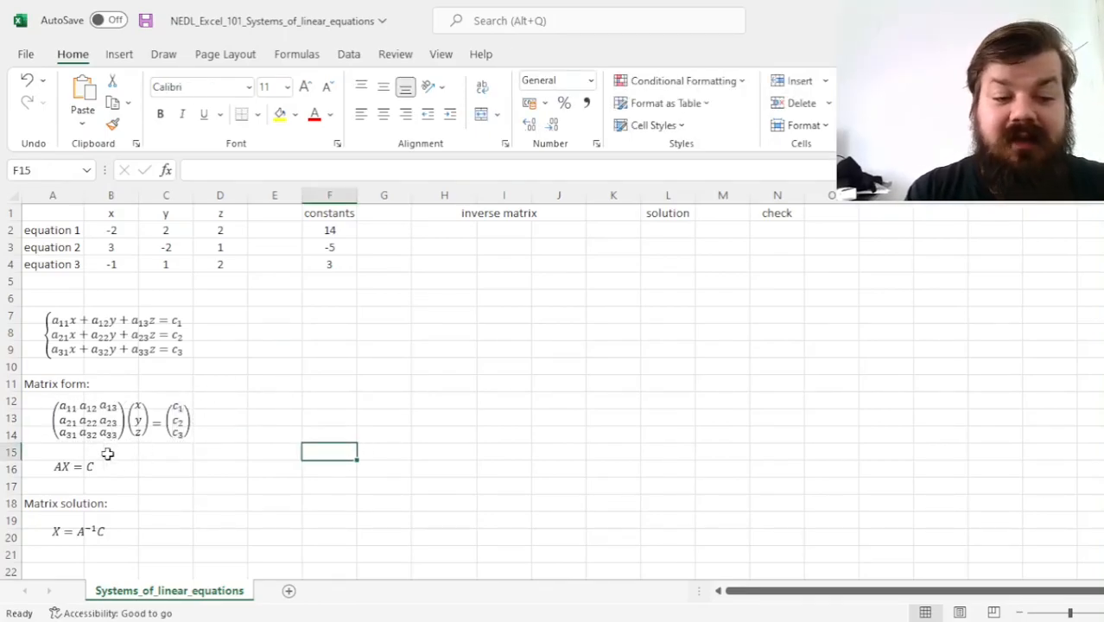
Compare the compact equation AX = C with the full matrix form, matching A, X and C to their matrices
{"action": "left_click", "coordinate": [63, 414]}
{"action": "left_click", "coordinate": [64, 417]}
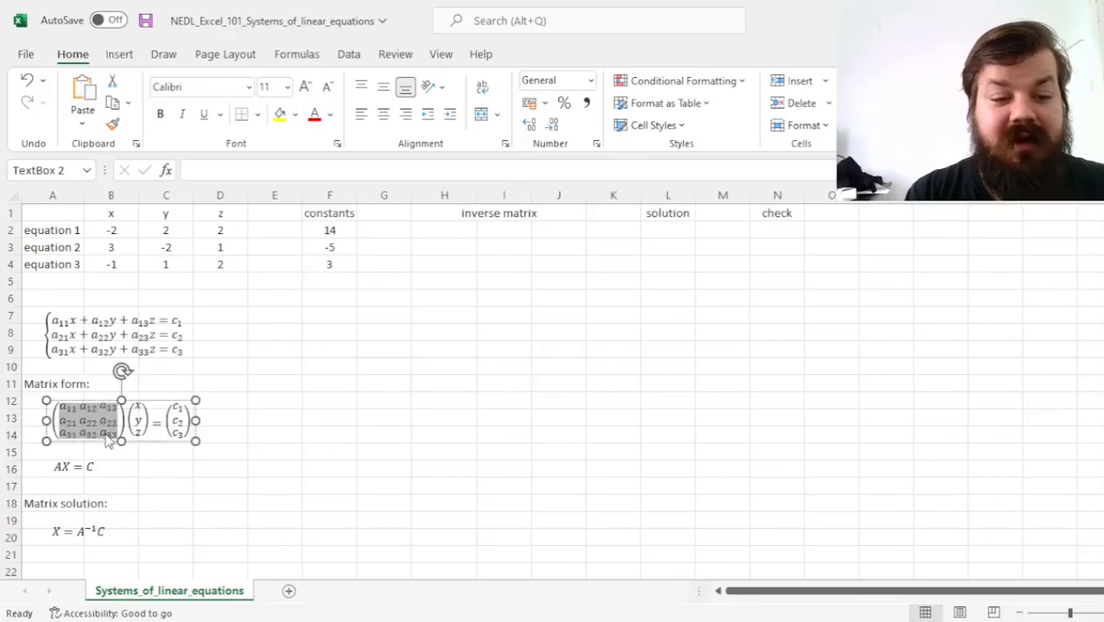
{"action": "left_click", "coordinate": [62, 471]}
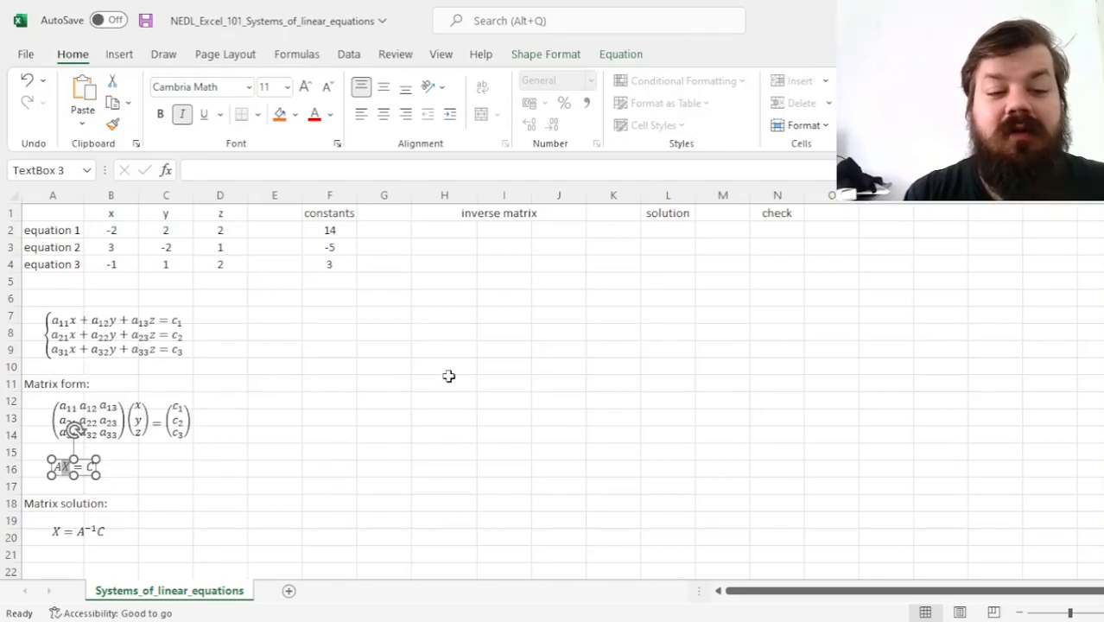
{"action": "left_click", "coordinate": [384, 368]}
{"action": "left_click", "coordinate": [138, 405]}
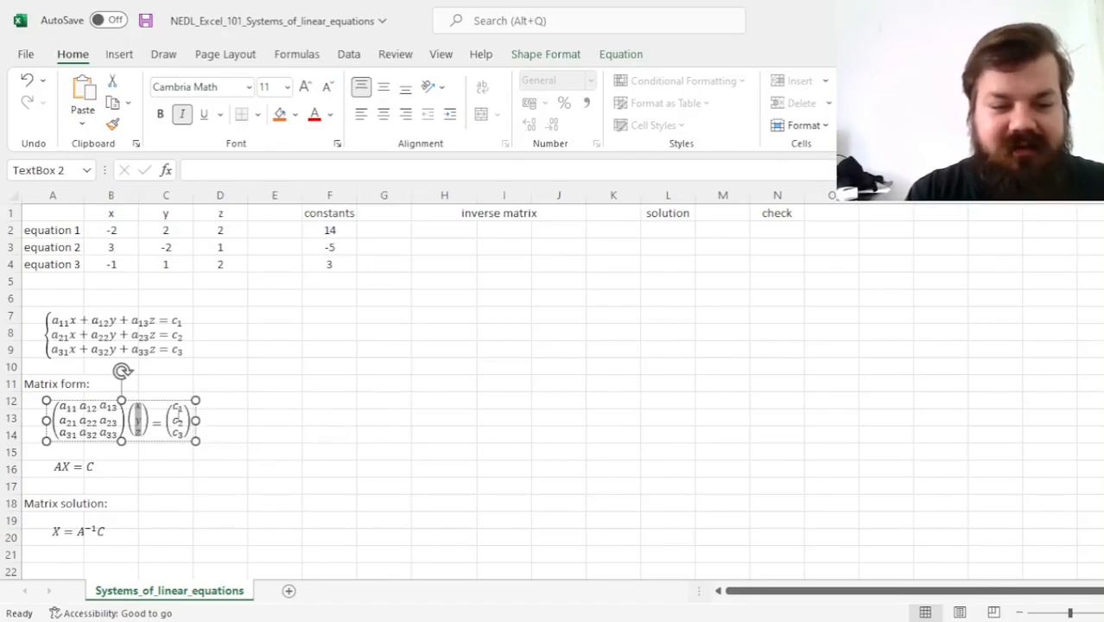
{"action": "left_click", "coordinate": [90, 467]}
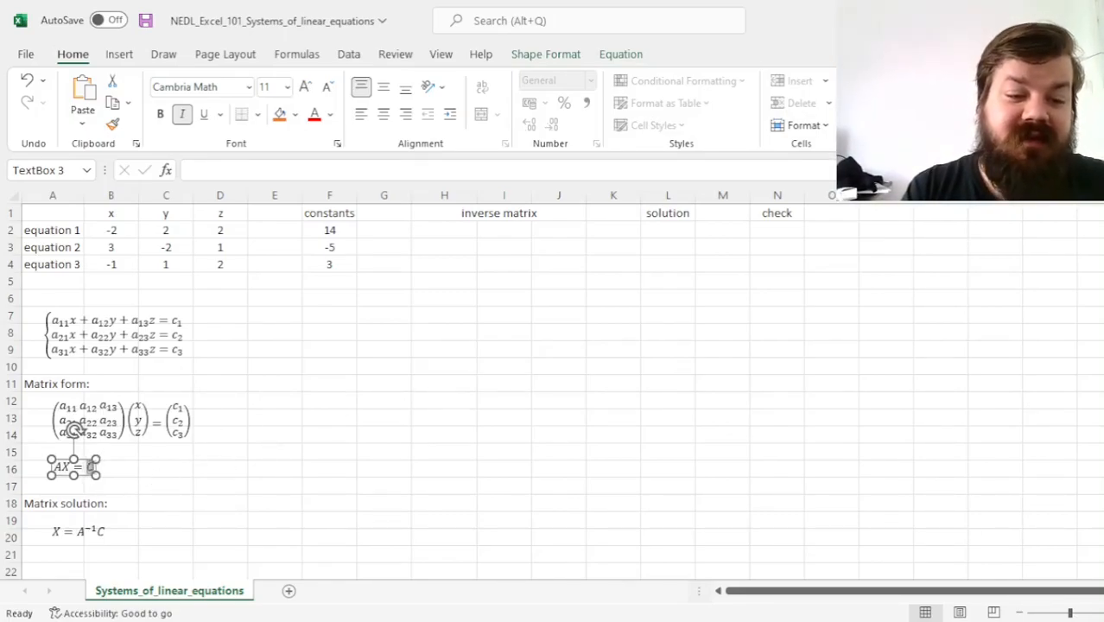
{"action": "left_click", "coordinate": [252, 490]}
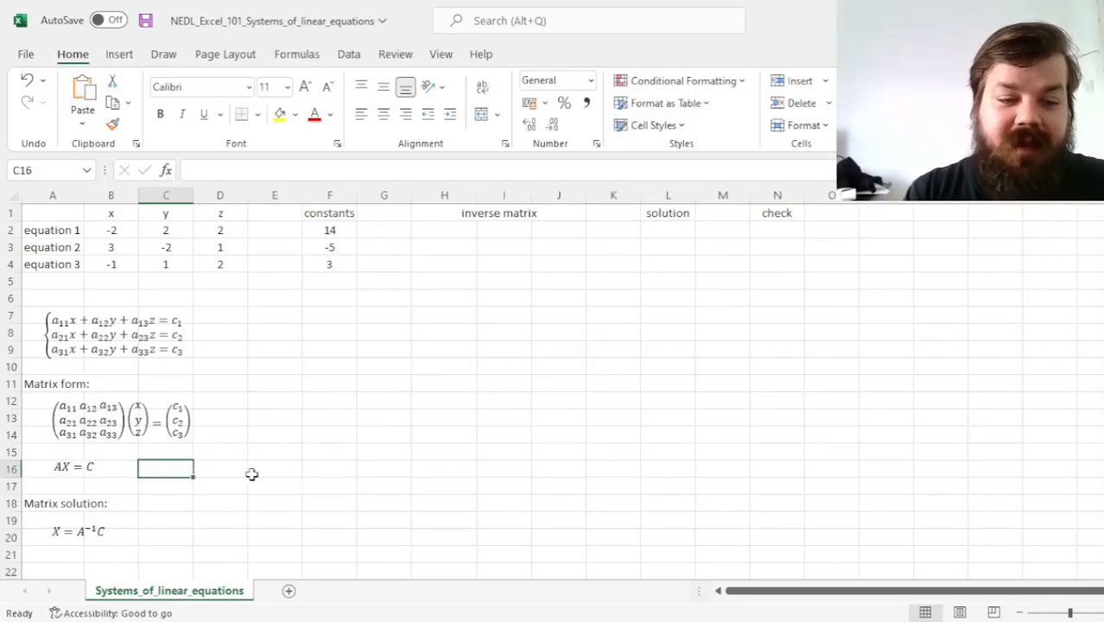
Examine the matrix solution X = A⁻¹C against AX = C, looking at X, the inverse matrix and C individually
{"action": "left_click", "coordinate": [42, 503]}
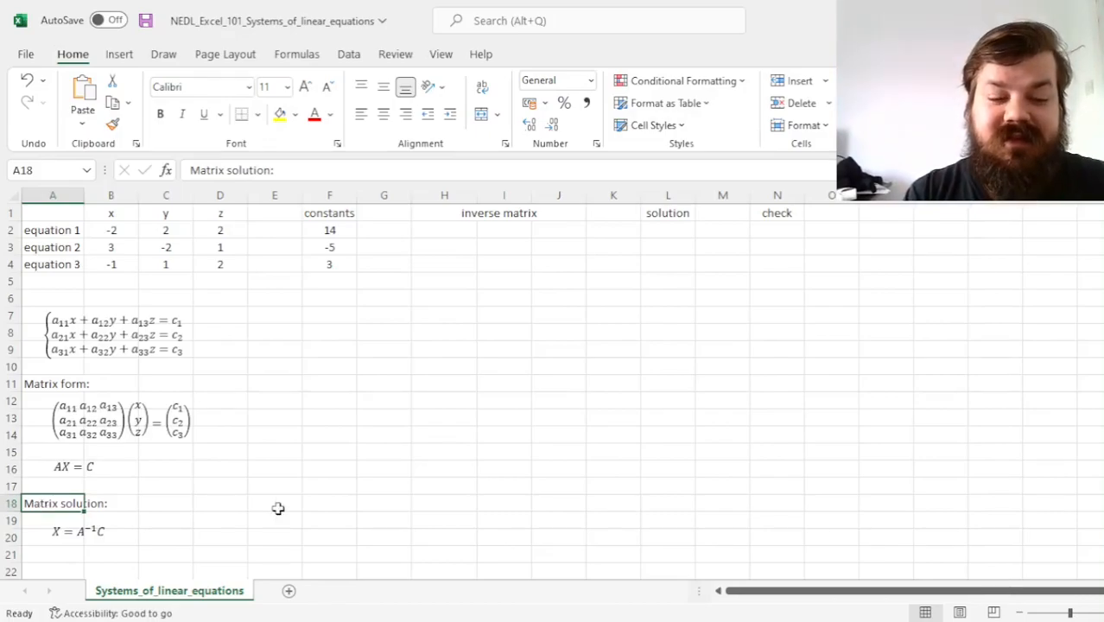
{"action": "left_click", "coordinate": [67, 473]}
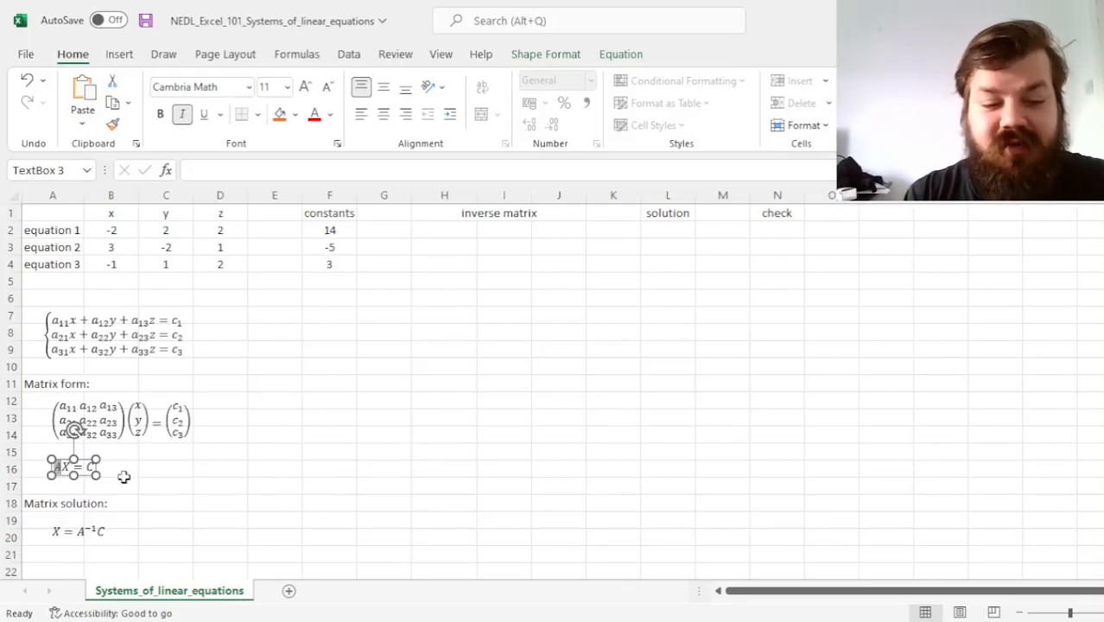
{"action": "left_click", "coordinate": [70, 528]}
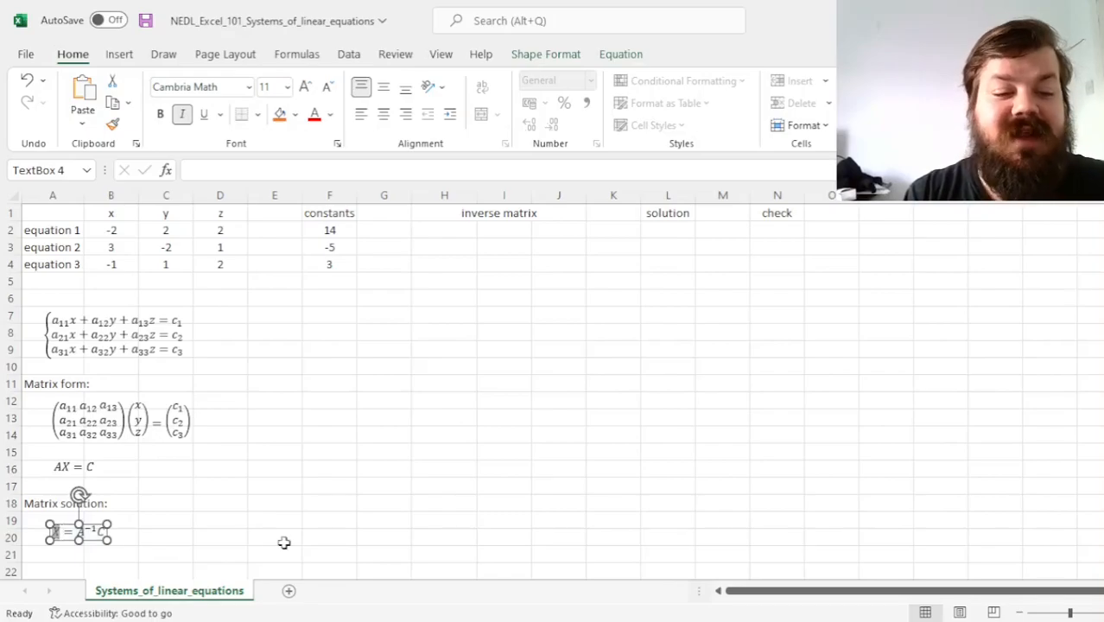
{"action": "left_click", "coordinate": [420, 474]}
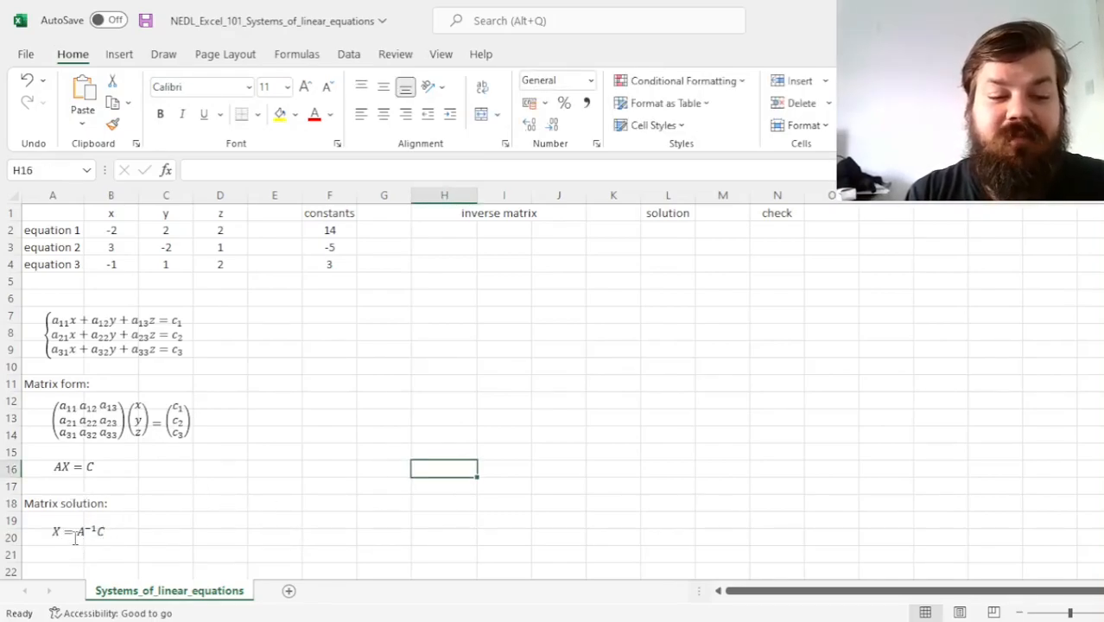
{"action": "left_click_drag", "start_coordinate": [76, 534], "coordinate": [101, 533]}
{"action": "left_click", "coordinate": [275, 437]}
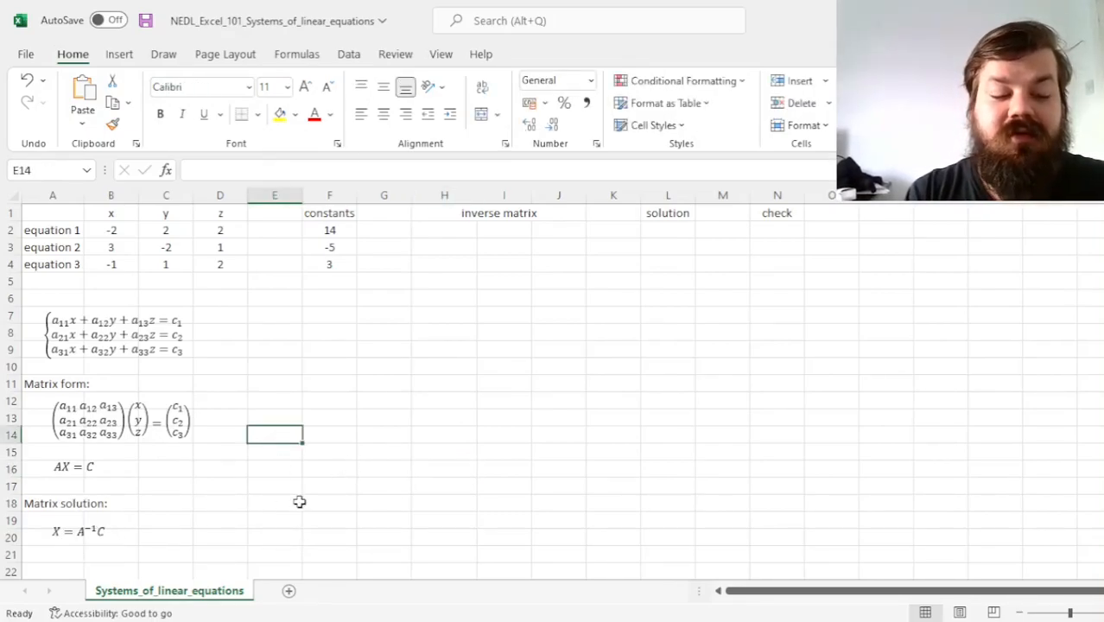
{"action": "left_click", "coordinate": [79, 529]}
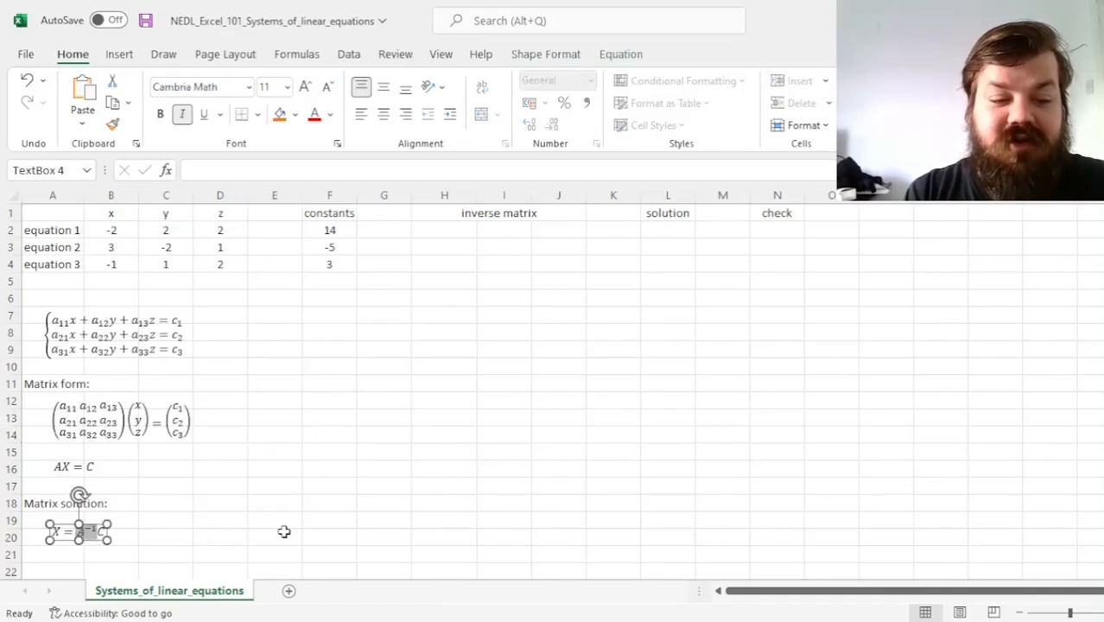
{"action": "left_click_drag", "start_coordinate": [98, 533], "coordinate": [106, 533]}
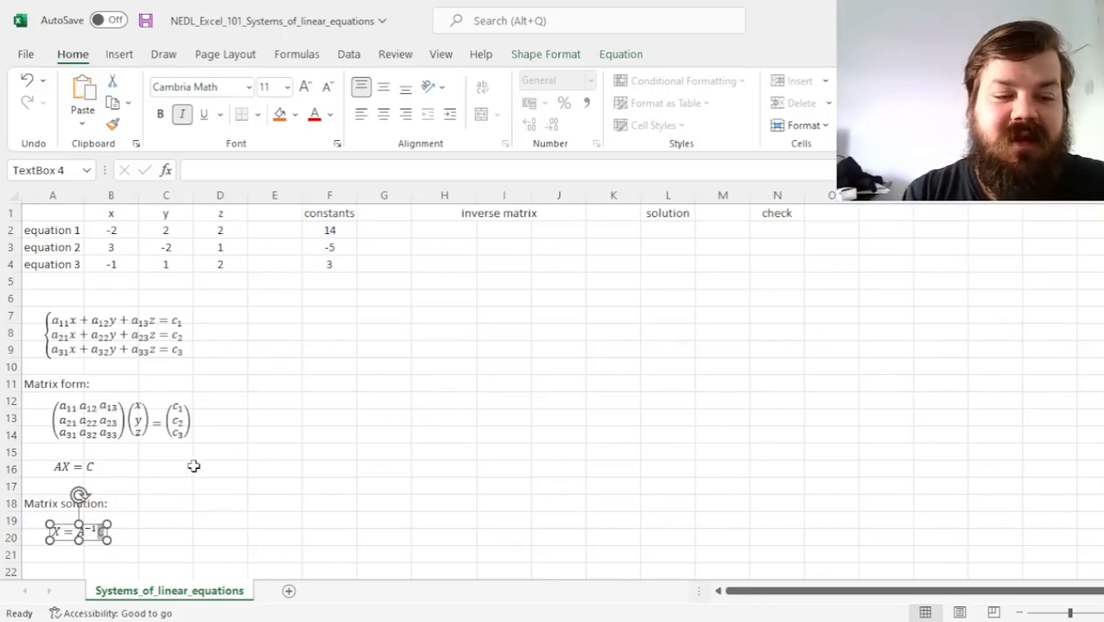
{"action": "left_click_drag", "start_coordinate": [60, 533], "coordinate": [53, 533]}
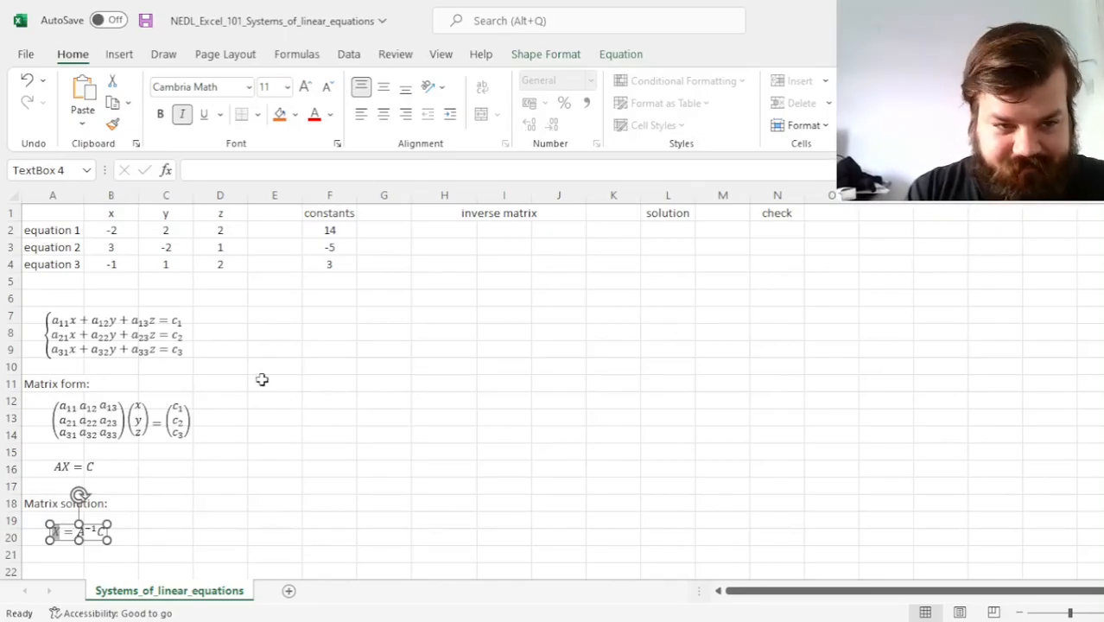
Inspect the example system's coefficients in B2:D4 together with its constants in F2:F4
{"action": "left_click_drag", "start_coordinate": [105, 232], "coordinate": [232, 269]}
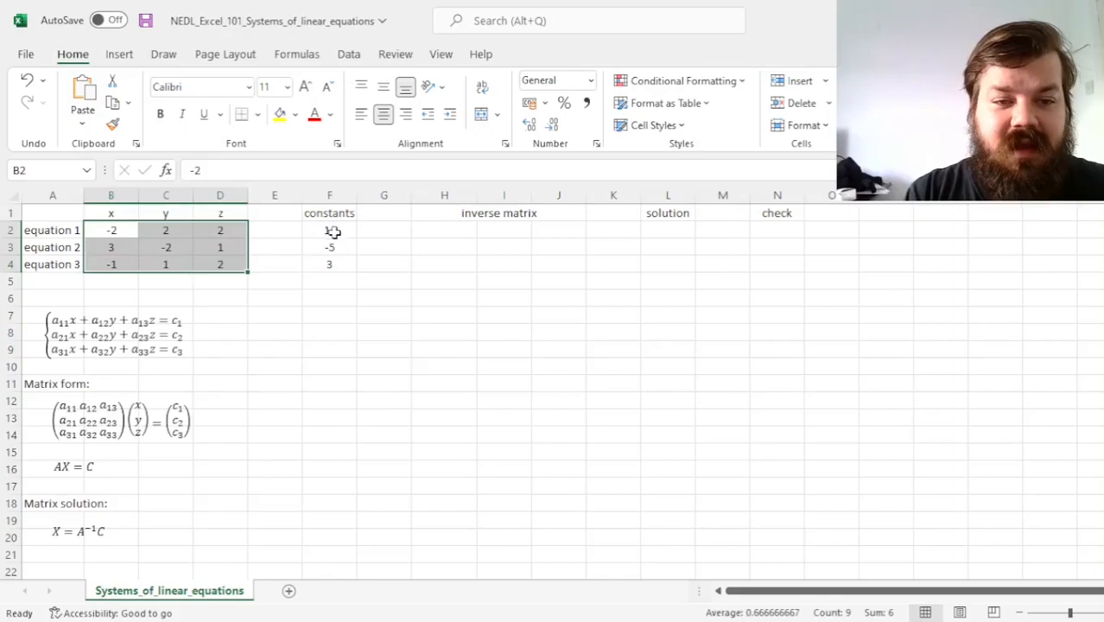
{"action": "left_click_drag", "start_coordinate": [330, 230], "coordinate": [334, 263], "text": "ctrl"}
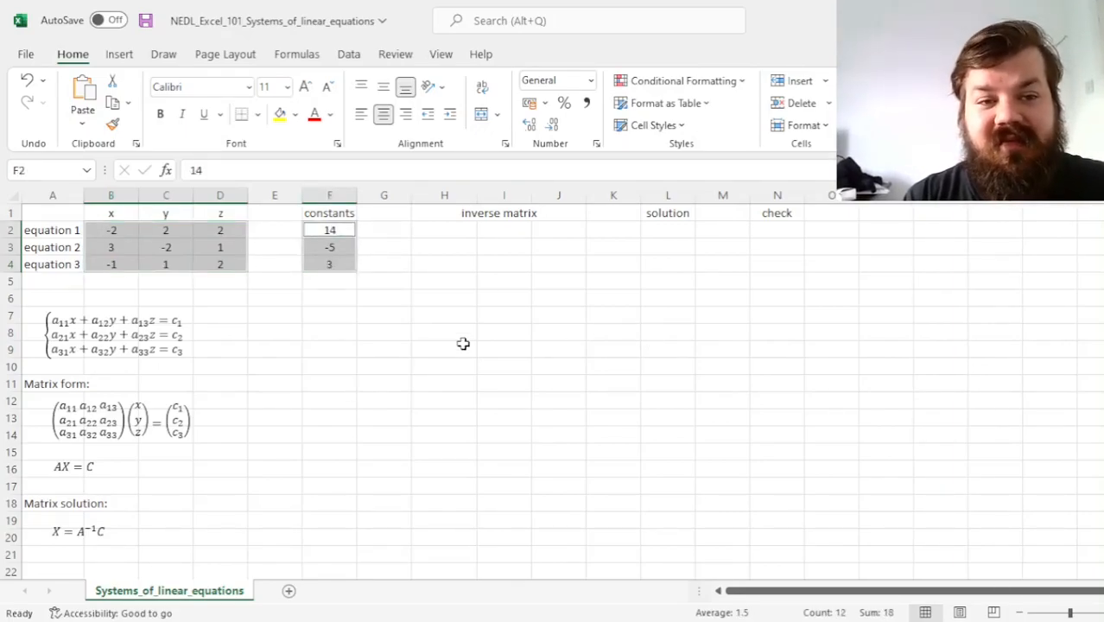
{"action": "left_click_drag", "start_coordinate": [102, 229], "coordinate": [240, 256]}
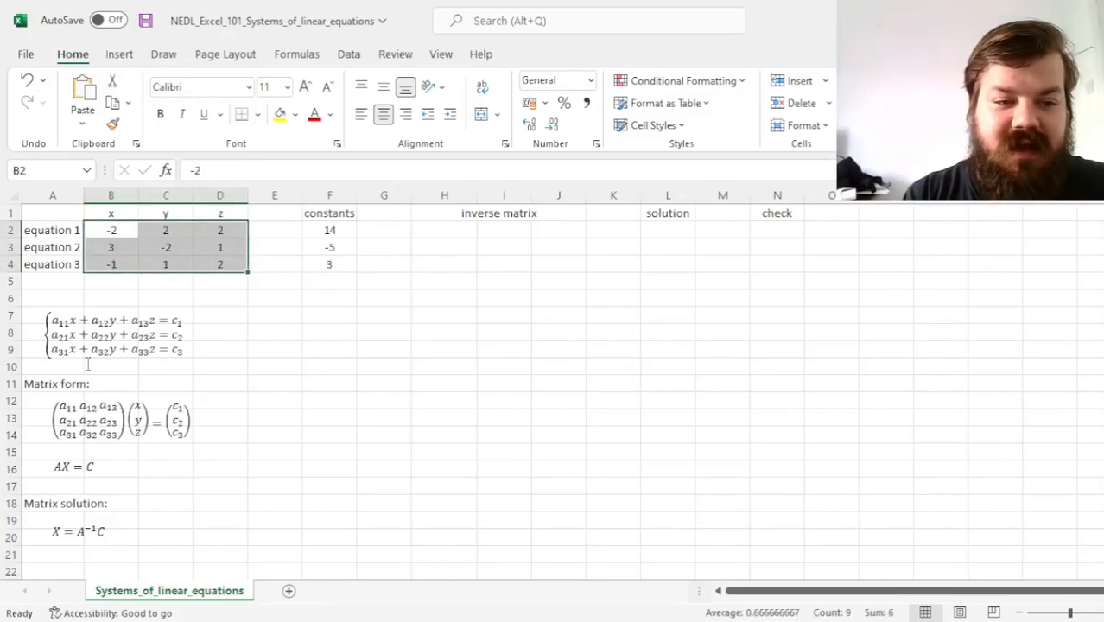
{"action": "left_click_drag", "start_coordinate": [95, 229], "coordinate": [222, 264]}
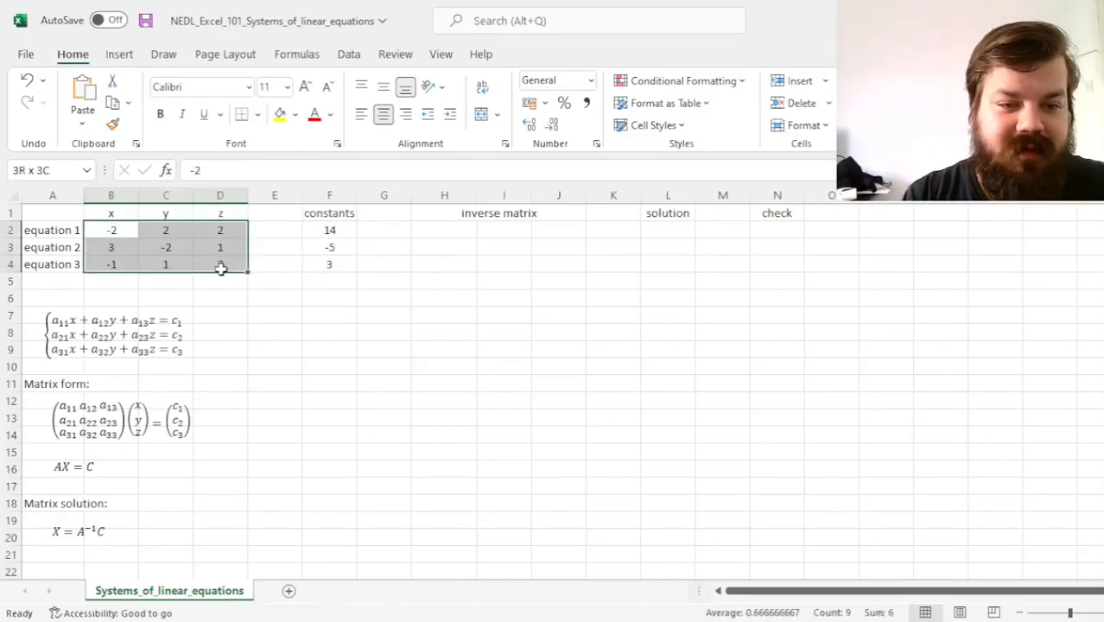
Read equations 1, 2 and 3 row by row, from their x, y and z coefficients through to their constants
{"action": "left_click", "coordinate": [74, 230]}
{"action": "left_click", "coordinate": [106, 232], "text": "ctrl"}
{"action": "left_click", "coordinate": [157, 234], "text": "ctrl"}
{"action": "left_click", "coordinate": [218, 231], "text": "ctrl"}
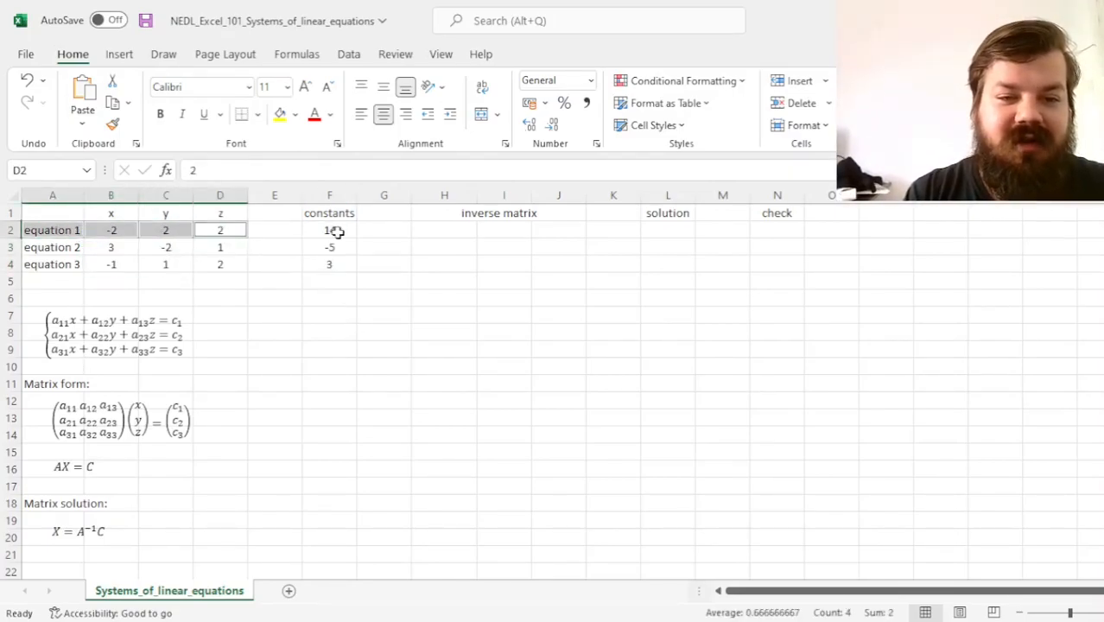
{"action": "left_click", "coordinate": [336, 231], "text": "ctrl"}
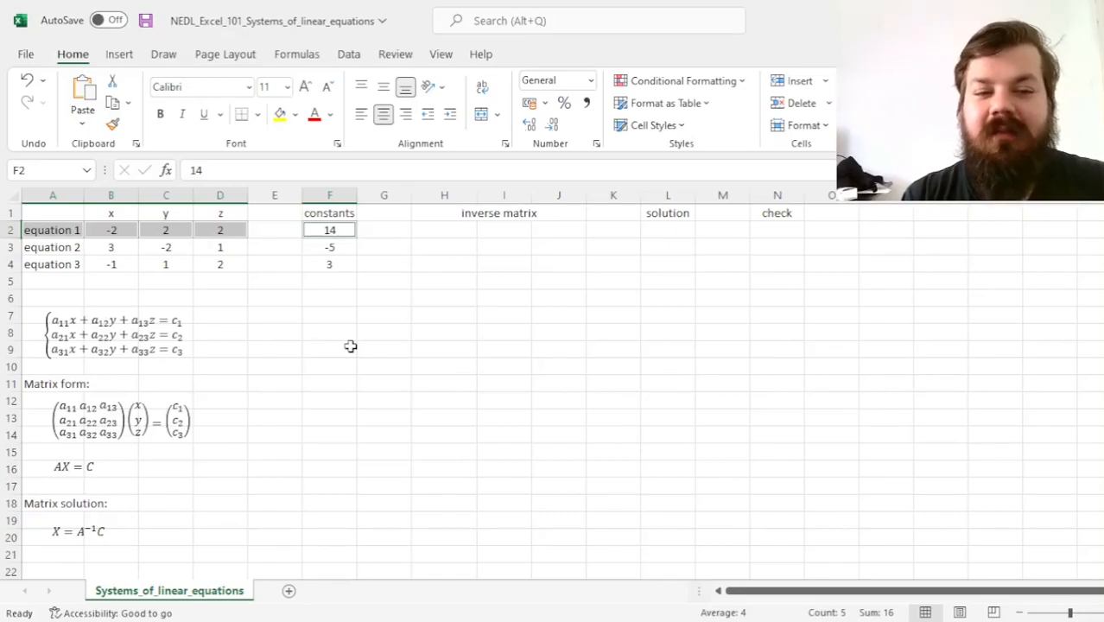
{"action": "key", "text": "Down"}
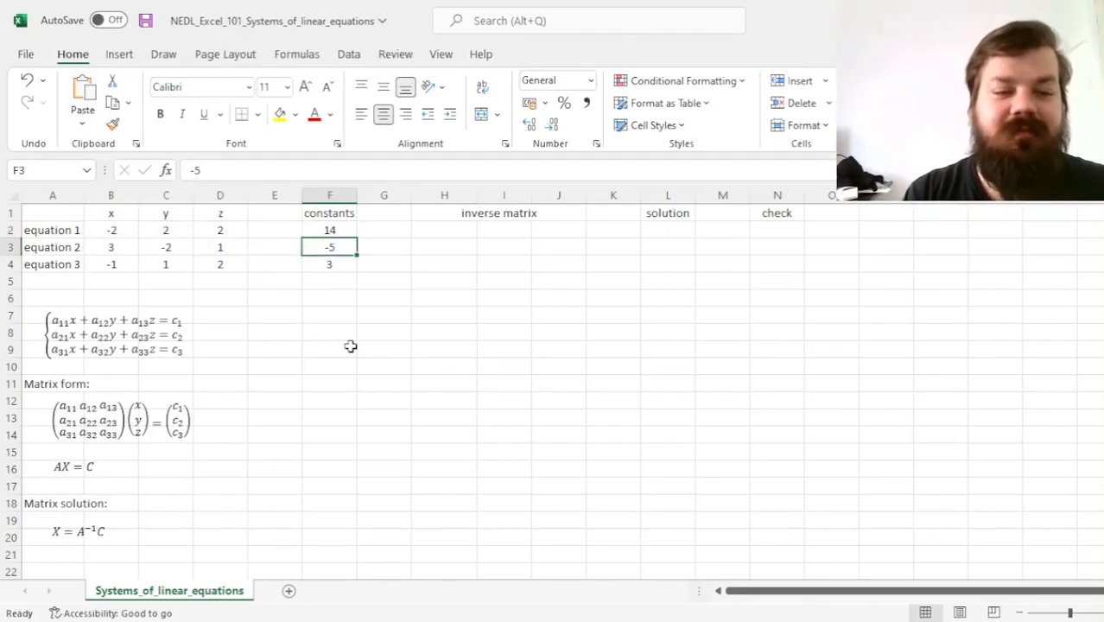
{"action": "key", "text": "Down"}
{"action": "key", "text": "Up"}
{"action": "key", "text": "ctrl+shift+Left"}
{"action": "key", "text": "ctrl+shift+Left"}
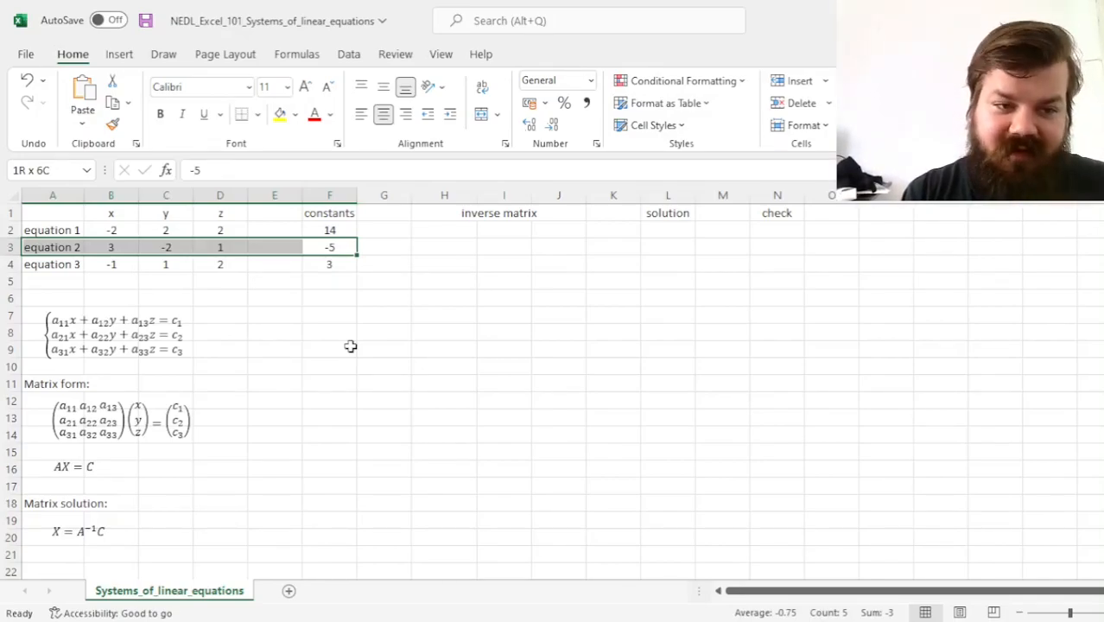
{"action": "key", "text": "Down"}
{"action": "key", "text": "ctrl+Left"}
{"action": "key", "text": "ctrl+Left"}
{"action": "key", "text": "ctrl+shift+Right"}
{"action": "key", "text": "ctrl+shift+Right"}
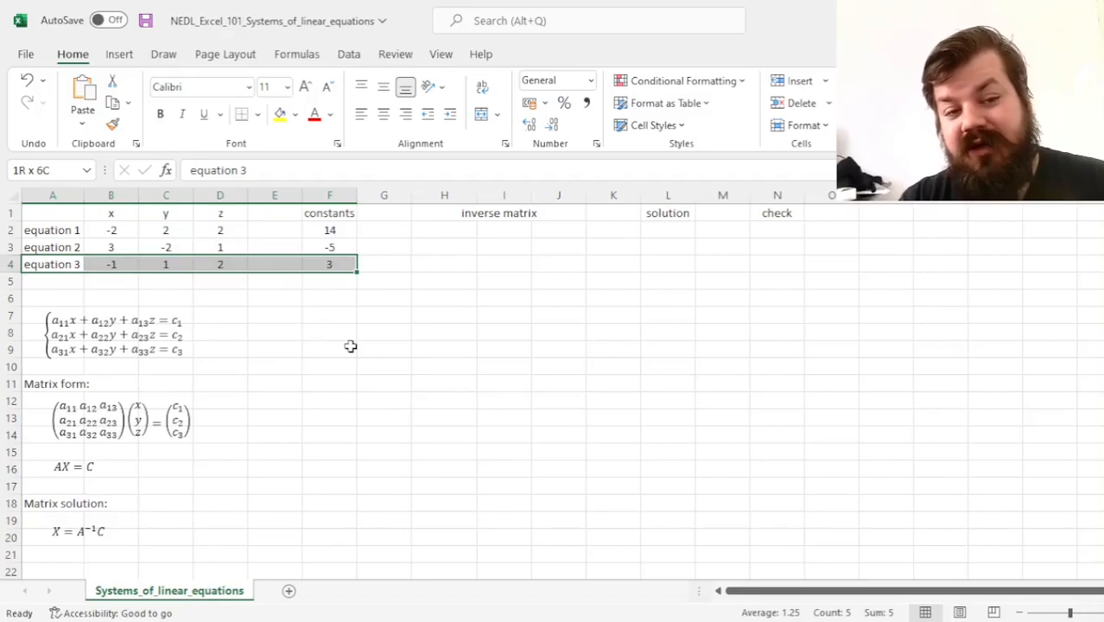
{"action": "key", "text": "Left"}
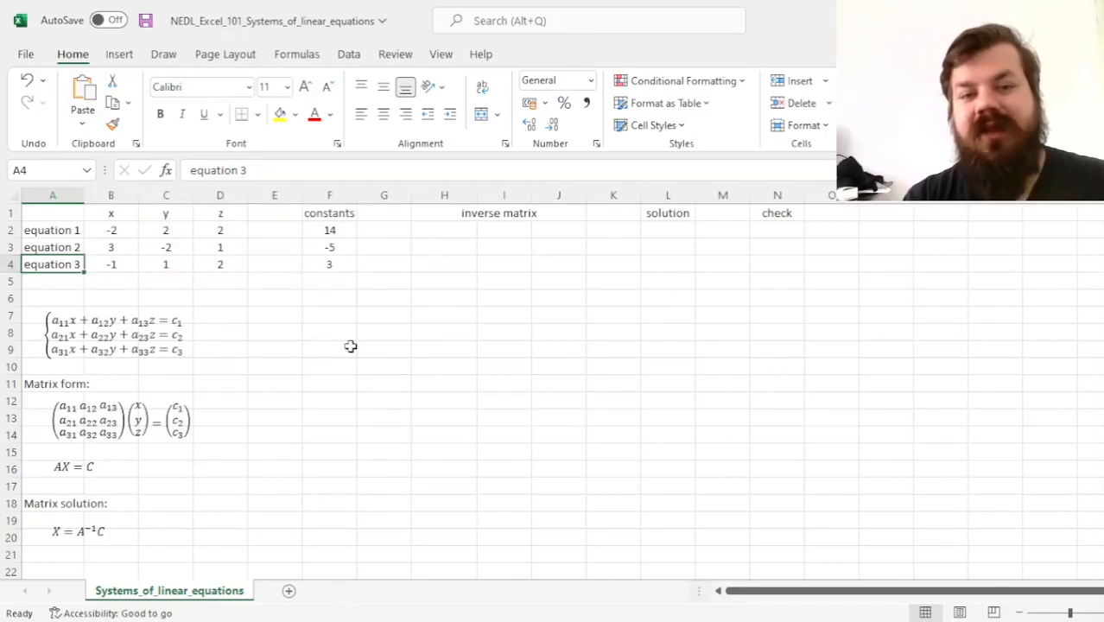
Match the x, y, z headers in B1:D1 and the constants in F2:F4 to their symbols in the general equation system
{"action": "key", "text": "Right"}
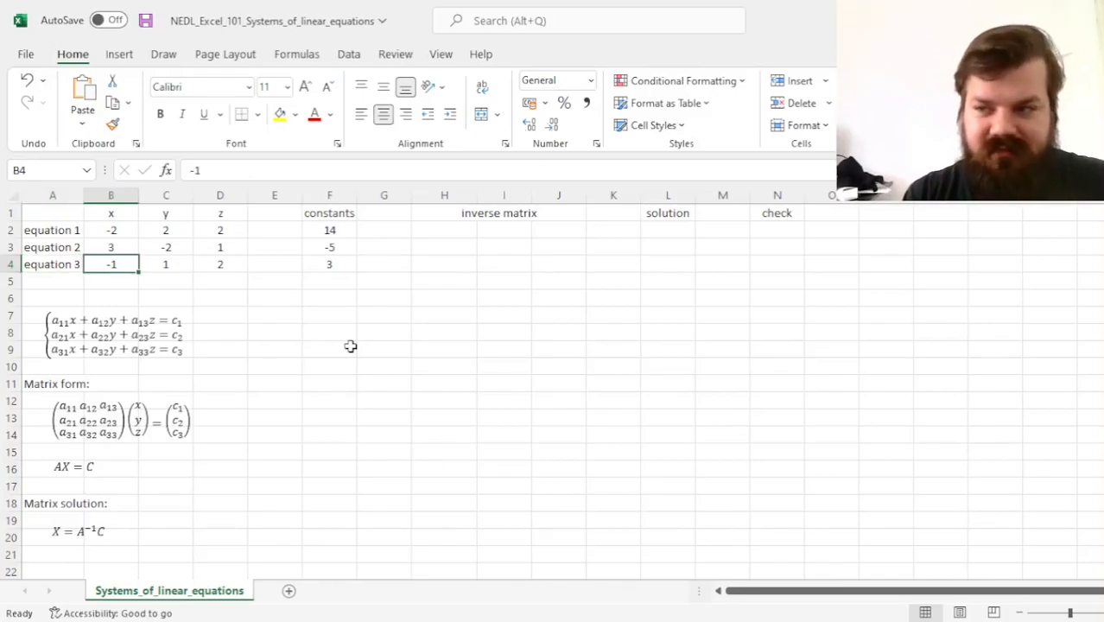
{"action": "key", "text": "Up"}
{"action": "key", "text": "Up"}
{"action": "key", "text": "Up"}
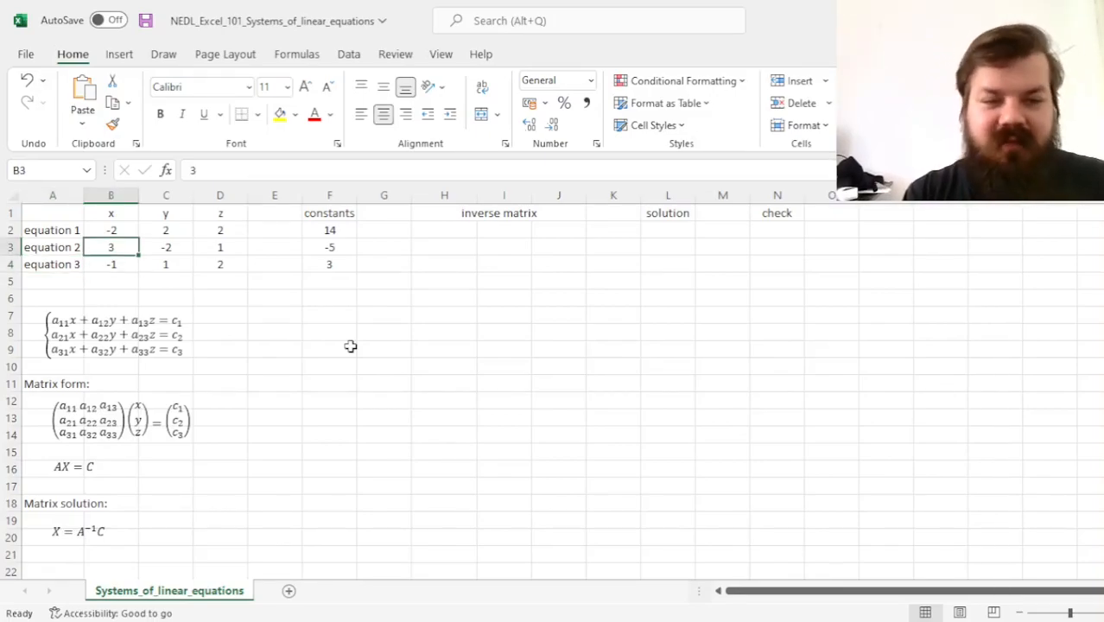
{"action": "key", "text": "ctrl+shift+Right"}
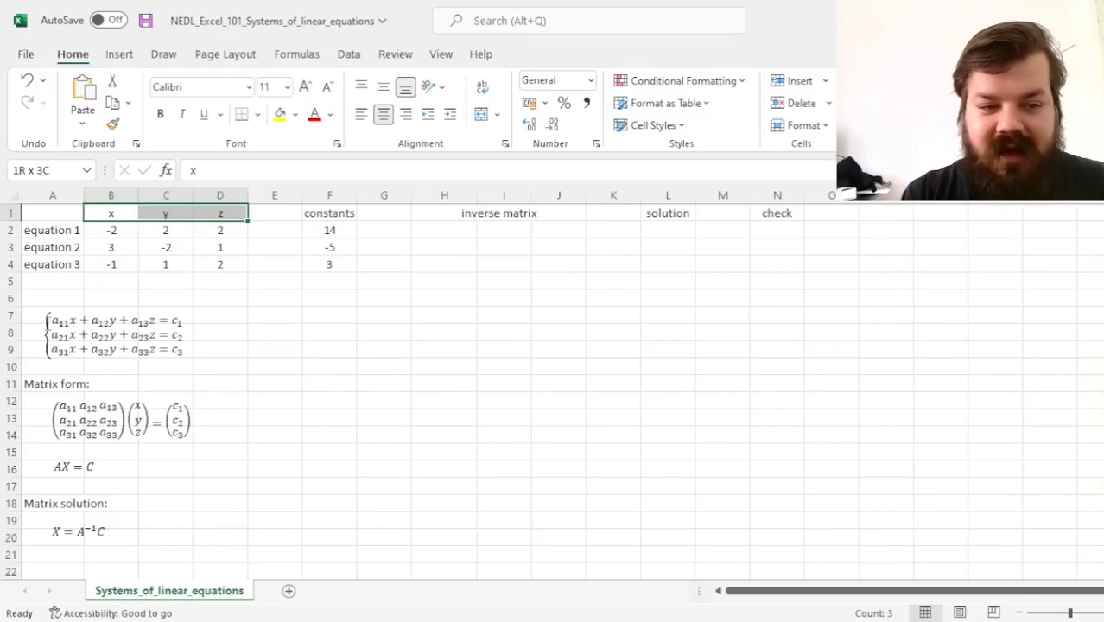
{"action": "left_click", "coordinate": [66, 320]}
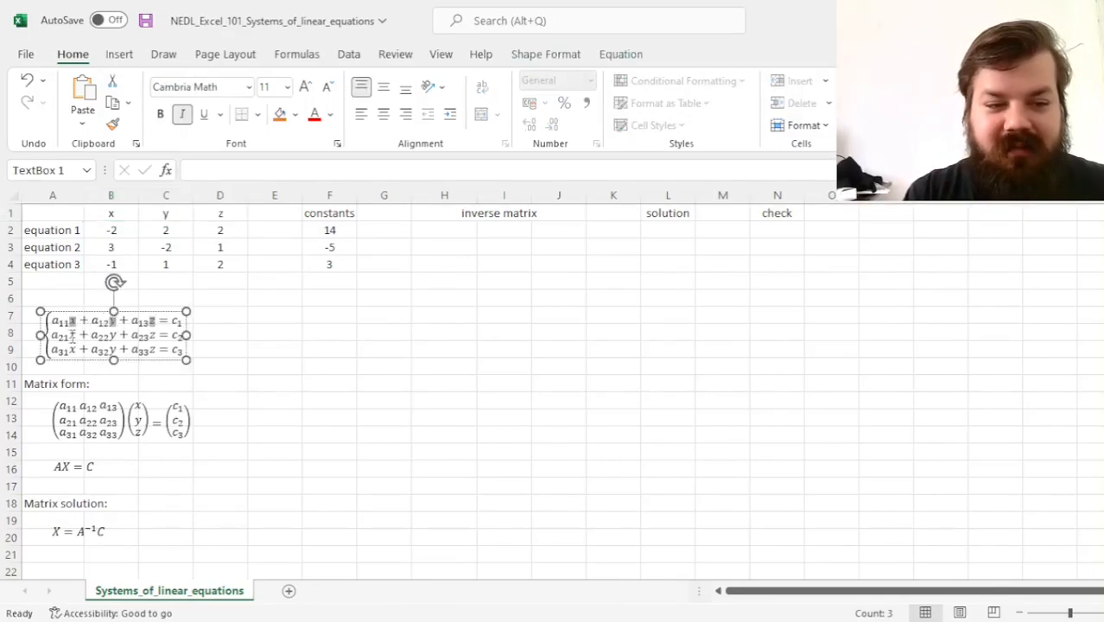
{"action": "left_click", "coordinate": [293, 342]}
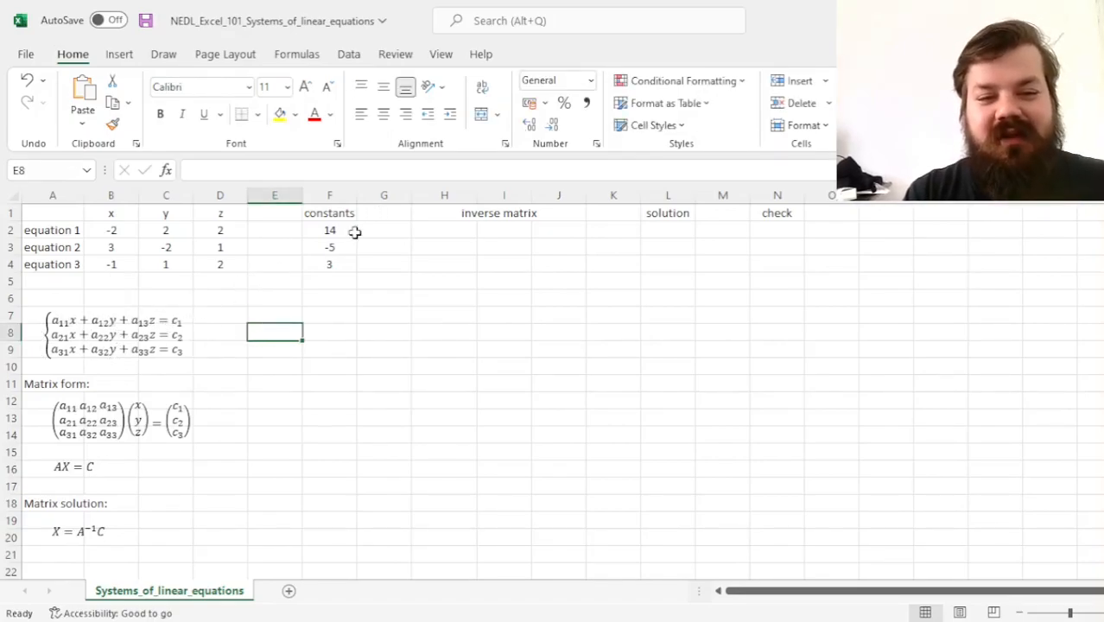
{"action": "left_click_drag", "start_coordinate": [336, 229], "coordinate": [336, 261]}
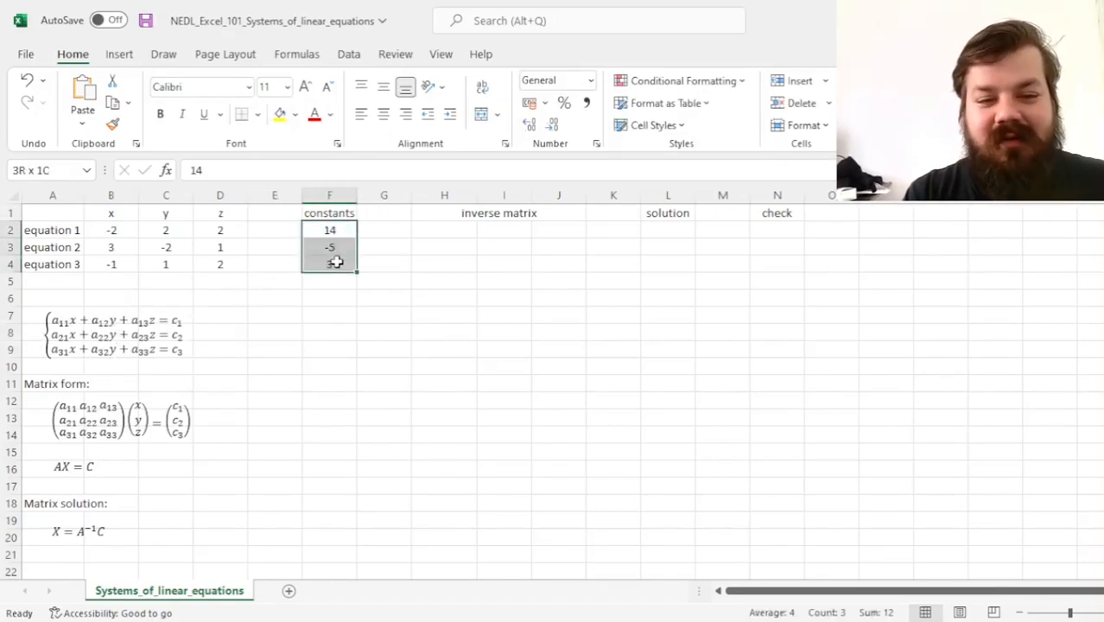
{"action": "left_click", "coordinate": [158, 320]}
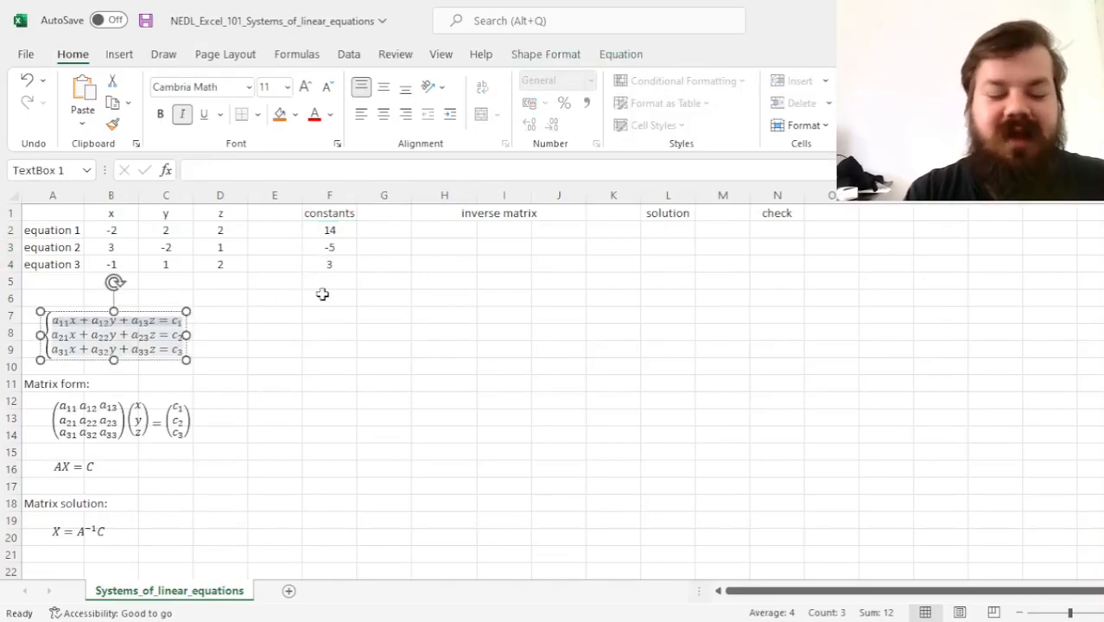
{"action": "left_click", "coordinate": [394, 317]}
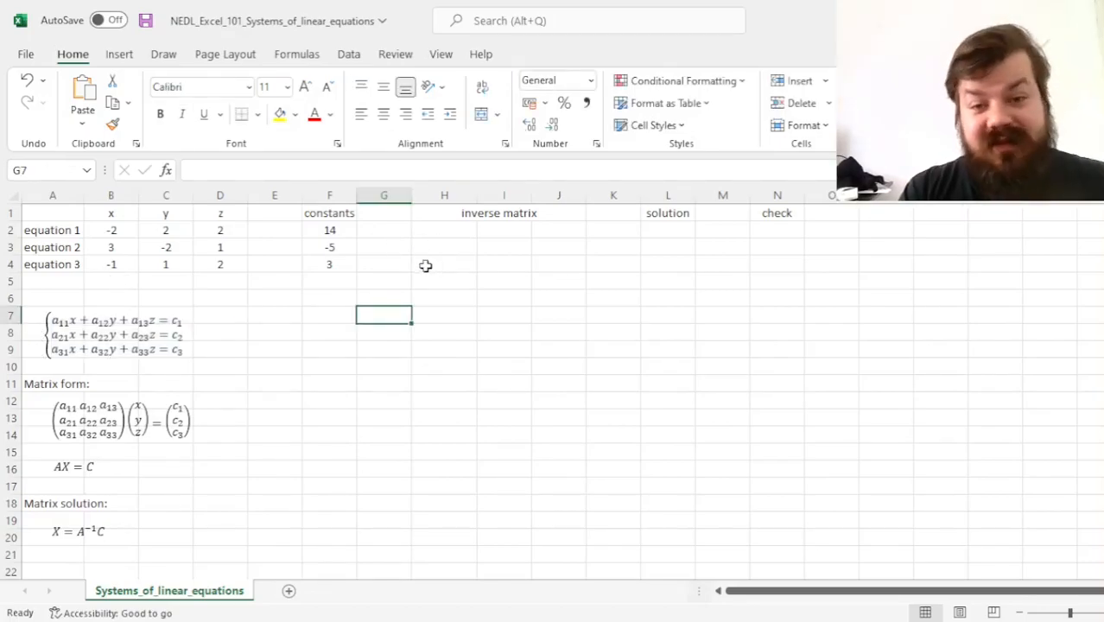
Calculate the inverse of the coefficient matrix from H2 with =MINVERSE(B2:D4)
{"action": "left_click", "coordinate": [450, 241]}
{"action": "left_click", "coordinate": [443, 233]}
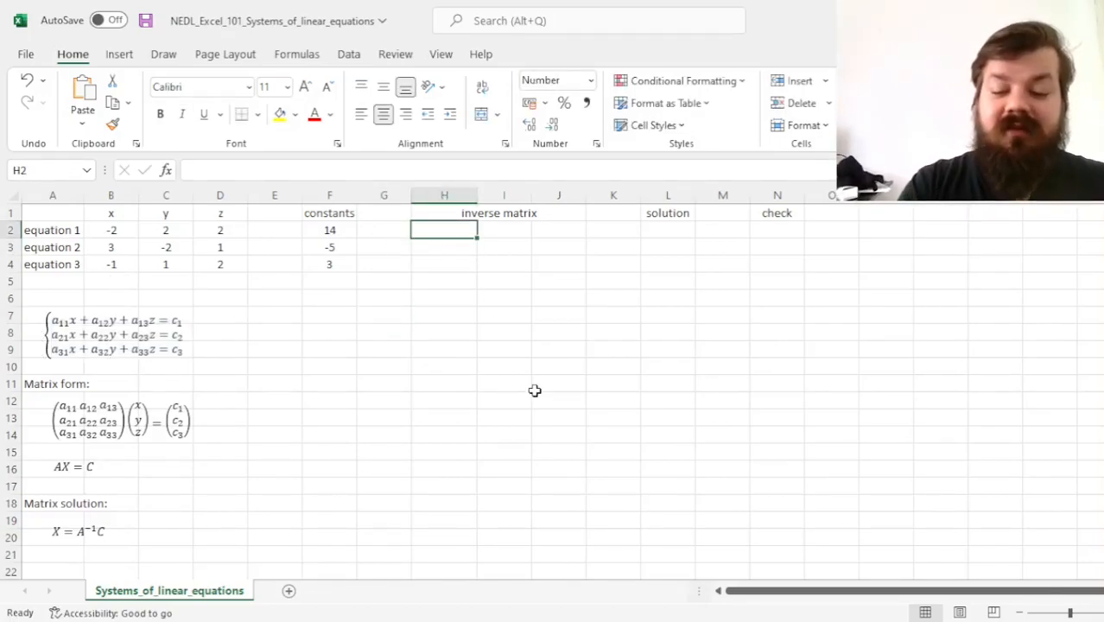
{"action": "type", "text": "=MINVERSE("}
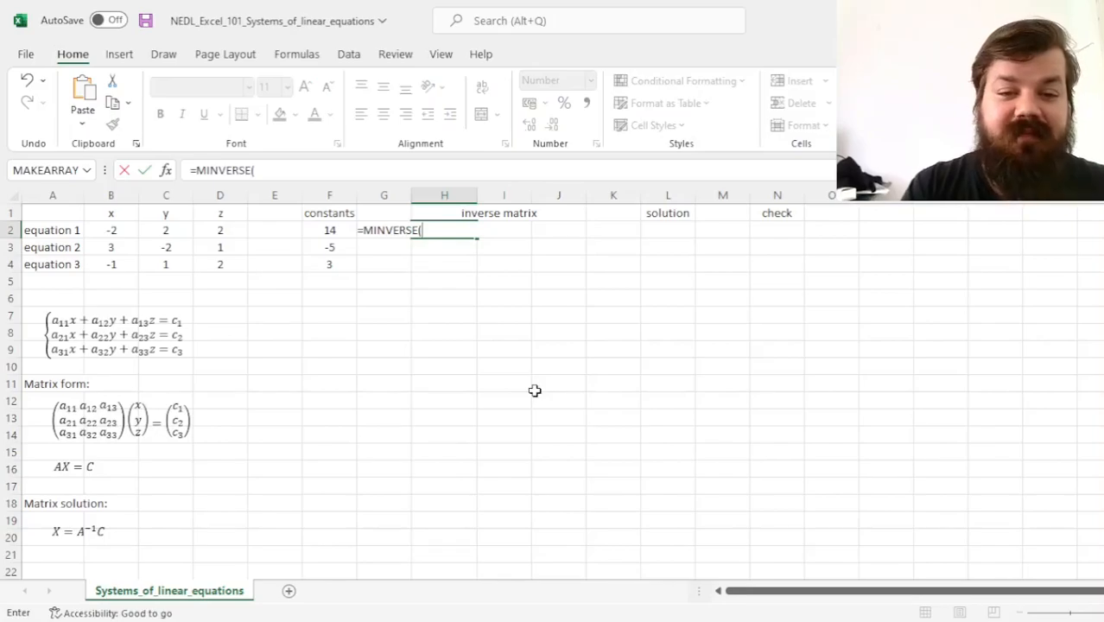
{"action": "left_click_drag", "start_coordinate": [110, 228], "coordinate": [211, 258]}
{"action": "type", "text": ")"}
{"action": "key", "text": "ctrl+Return"}
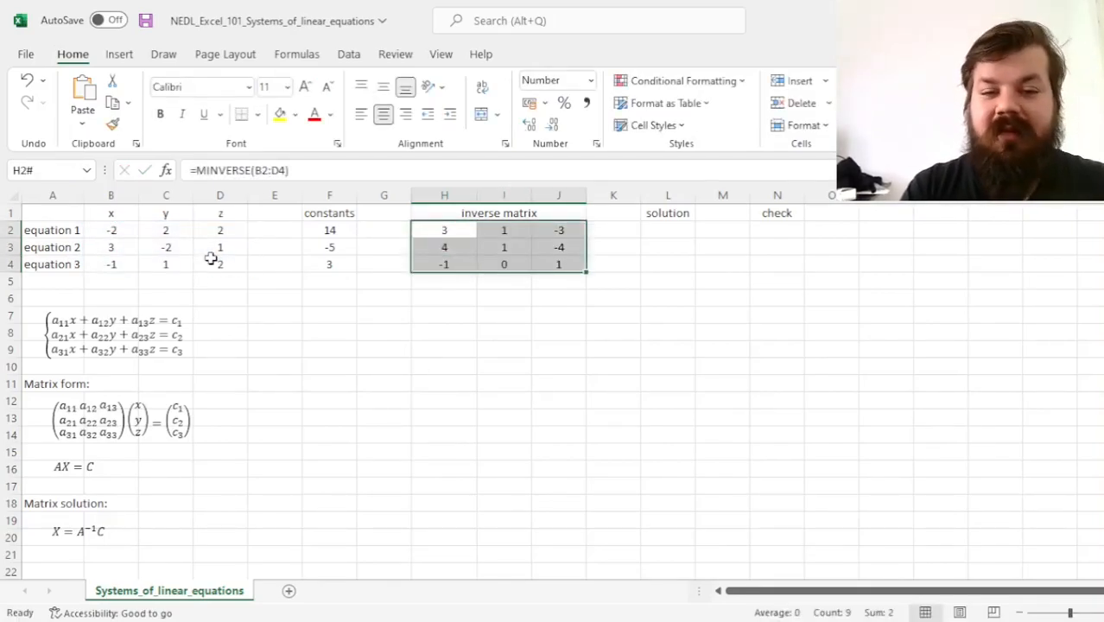
Calculate the solution from L2 by multiplying the inverse matrix by the constants with =MMULT(H2#,F2:F4)
{"action": "left_click_drag", "start_coordinate": [673, 234], "coordinate": [675, 257]}
{"action": "left_click", "coordinate": [666, 240]}
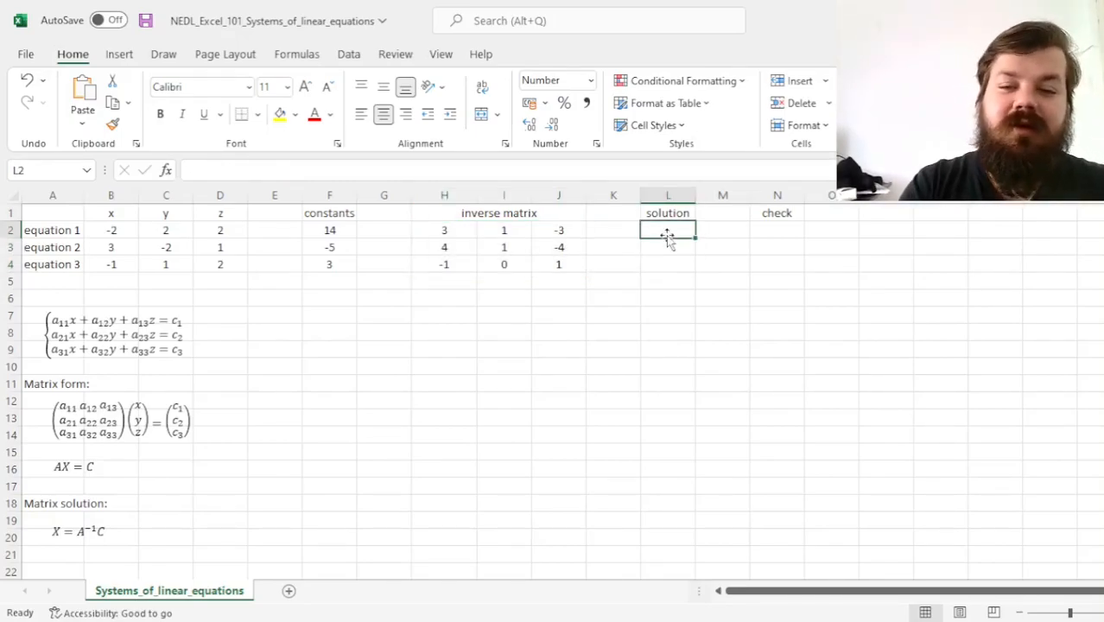
{"action": "type", "text": "=MMULT("}
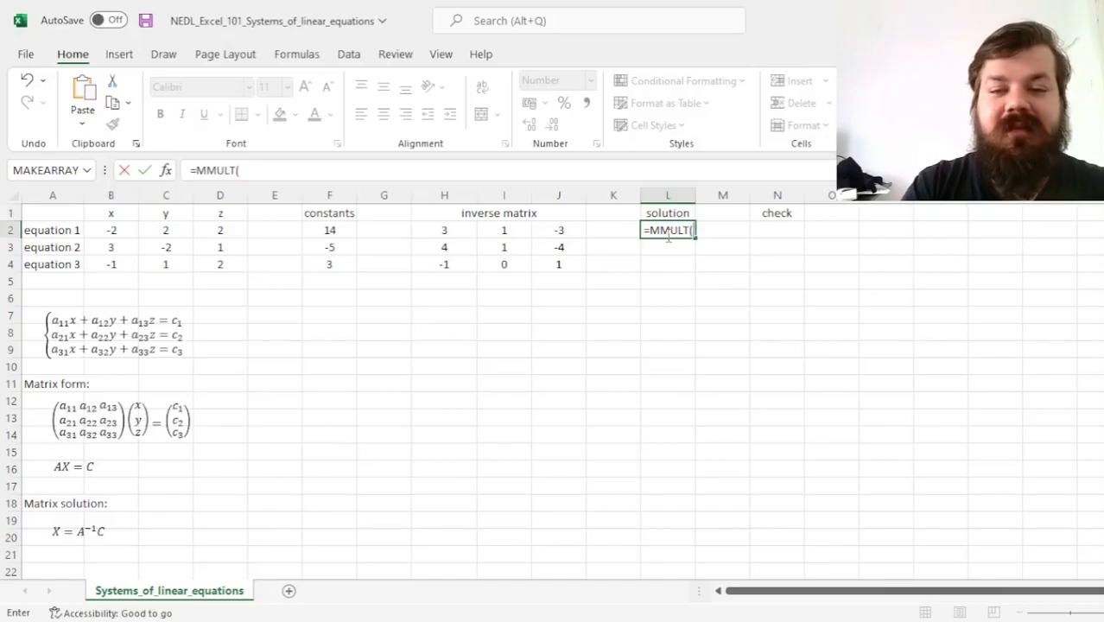
{"action": "left_click_drag", "start_coordinate": [461, 238], "coordinate": [546, 260]}
{"action": "type", "text": ","}
{"action": "left_click_drag", "start_coordinate": [331, 230], "coordinate": [333, 263]}
{"action": "key", "text": "Return"}
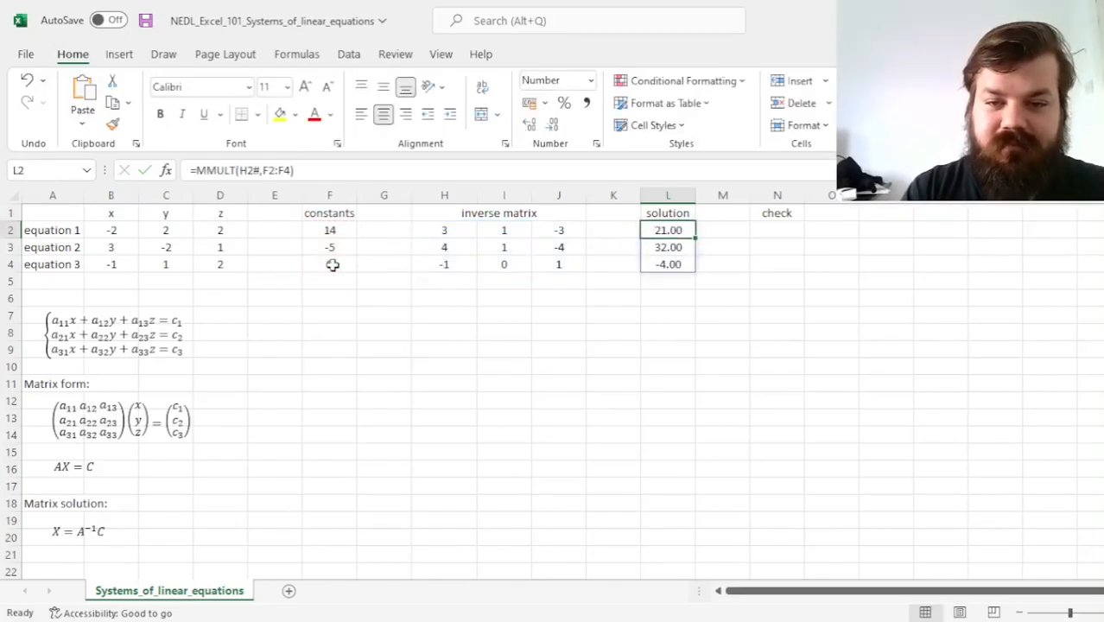
Read the solution values for x, y and z one by one in L2:L4
{"action": "left_click", "coordinate": [657, 232]}
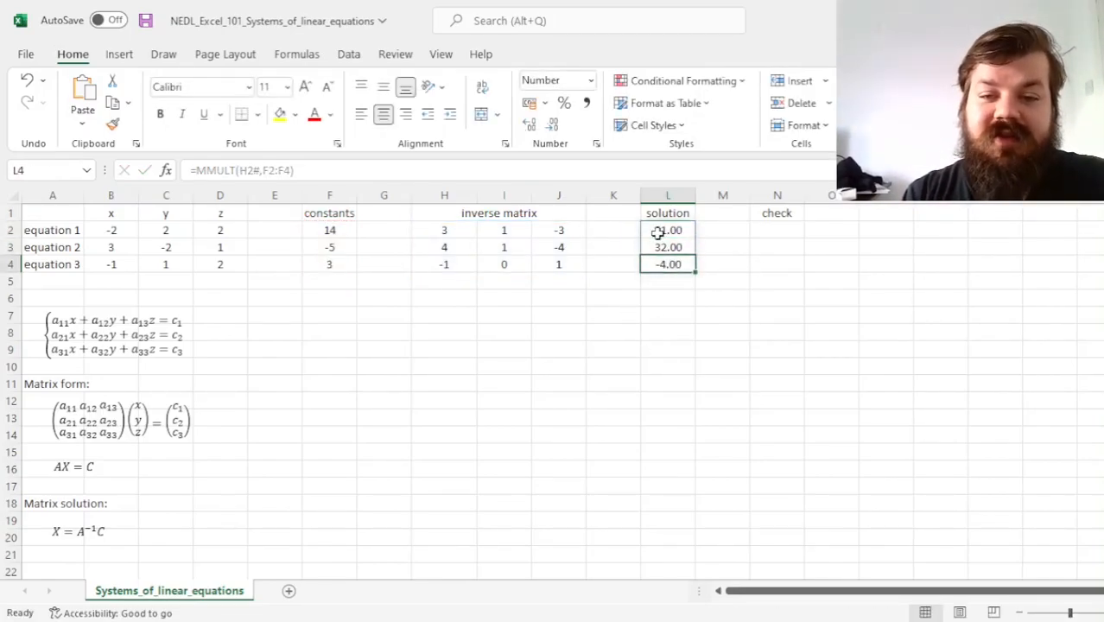
{"action": "left_click", "coordinate": [630, 338]}
{"action": "left_click", "coordinate": [678, 313]}
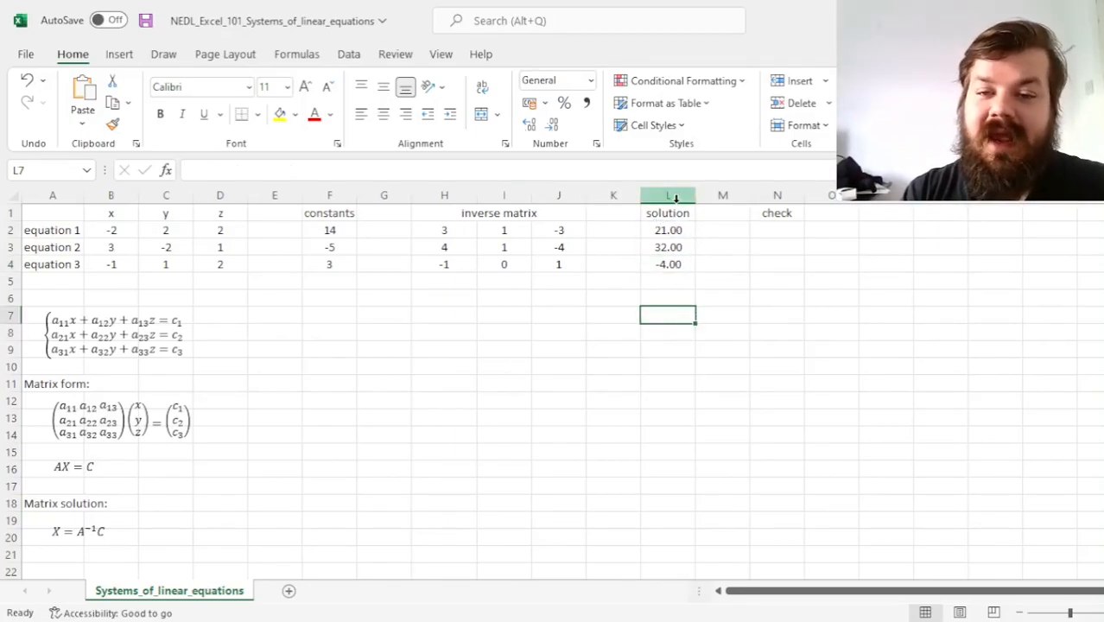
{"action": "left_click", "coordinate": [665, 229]}
{"action": "key", "text": "Down"}
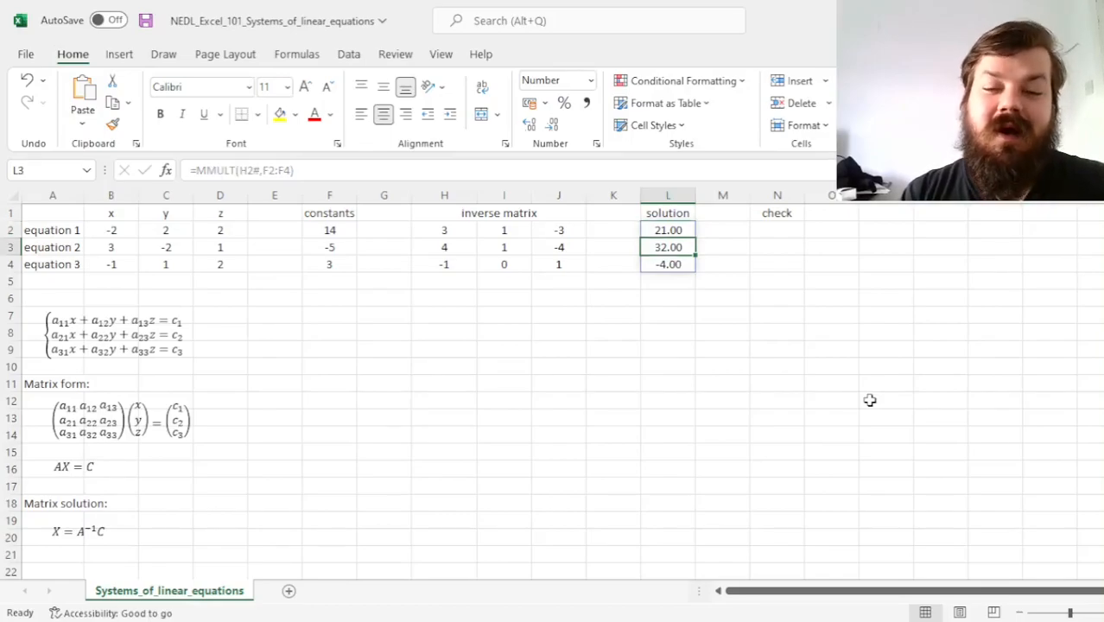
{"action": "key", "text": "Down"}
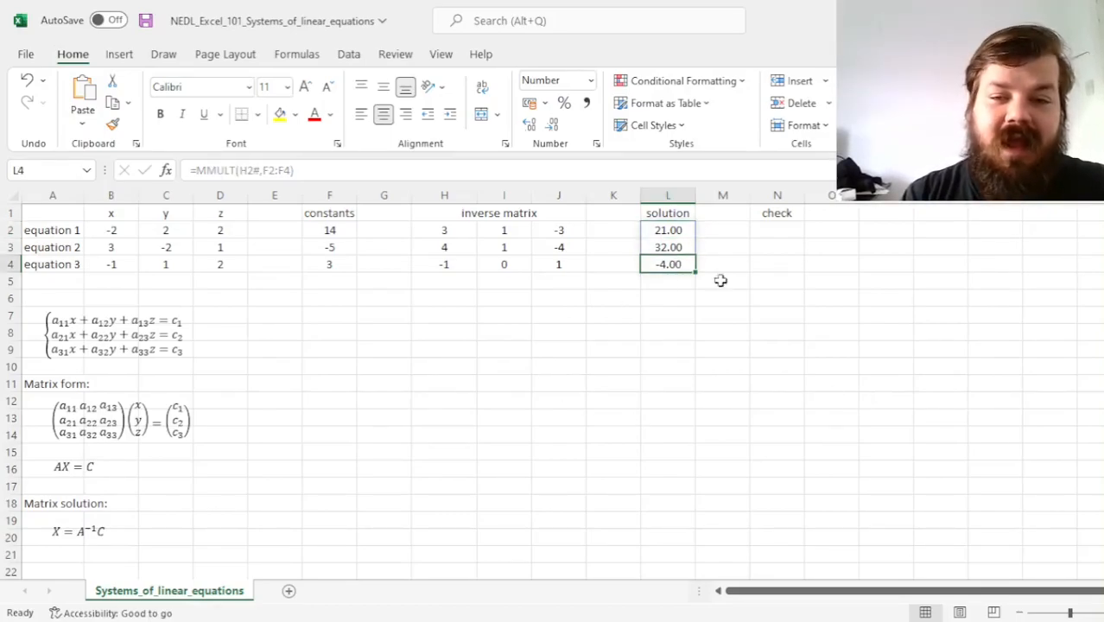
Enter the check in N2:N4 as =MMULT(B2:D4,L2:L4) and compare it with the constants in F2:F4
{"action": "left_click_drag", "start_coordinate": [790, 227], "coordinate": [786, 269]}
{"action": "type", "text": "=MMULT("}
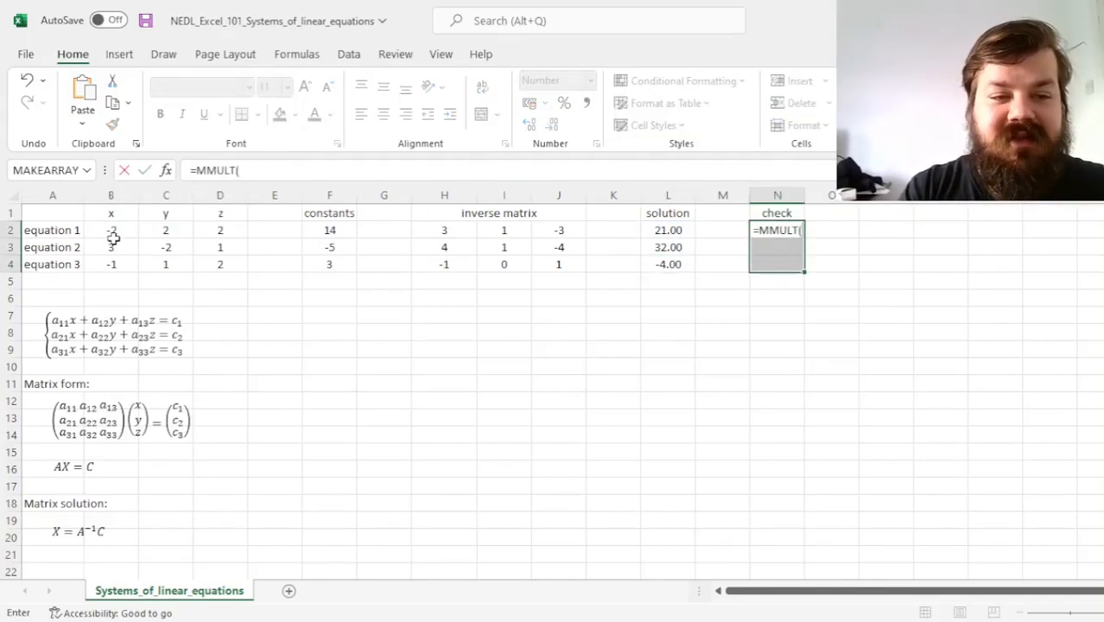
{"action": "left_click_drag", "start_coordinate": [112, 230], "coordinate": [216, 257]}
{"action": "type", "text": ","}
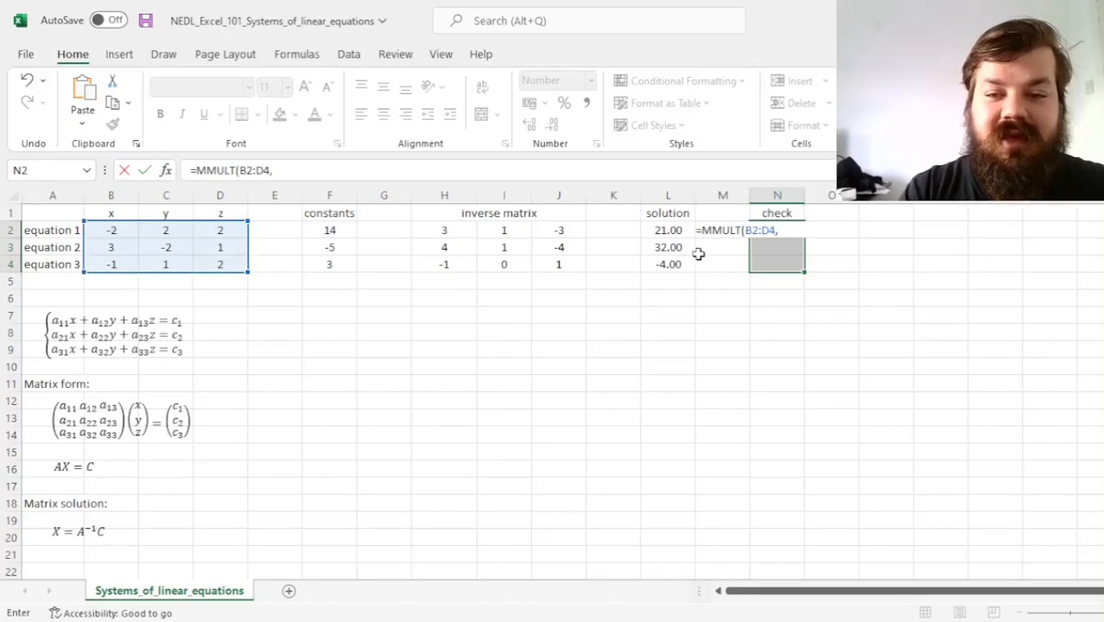
{"action": "left_click_drag", "start_coordinate": [676, 230], "coordinate": [671, 259]}
{"action": "type", "text": ")"}
{"action": "key", "text": "ctrl+shift+Return"}
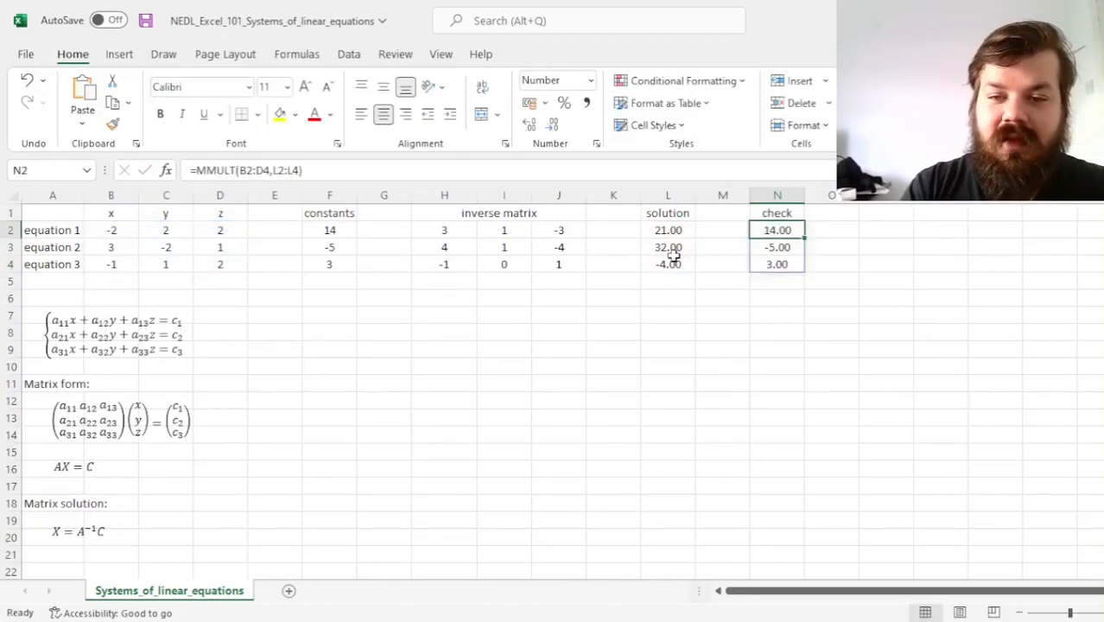
{"action": "left_click_drag", "start_coordinate": [330, 230], "coordinate": [333, 263]}
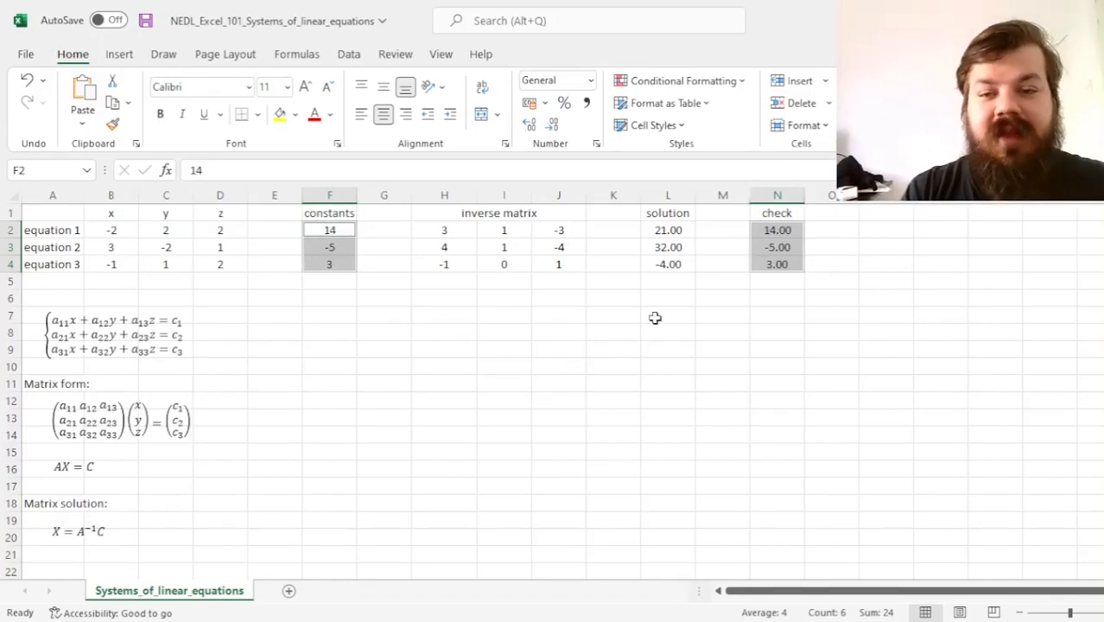
Verify equation 1 by hand in E7 with =-2*L2 + 2*L3 + 2*L4, using its coefficients and the solution values
{"action": "left_click", "coordinate": [662, 228]}
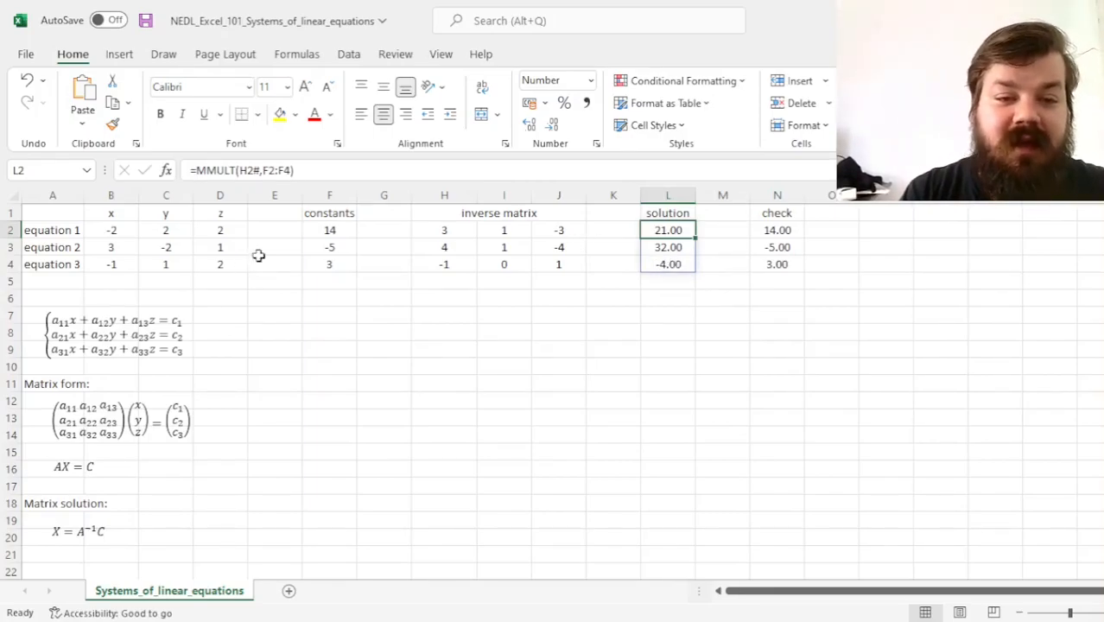
{"action": "left_click_drag", "start_coordinate": [103, 232], "coordinate": [221, 231]}
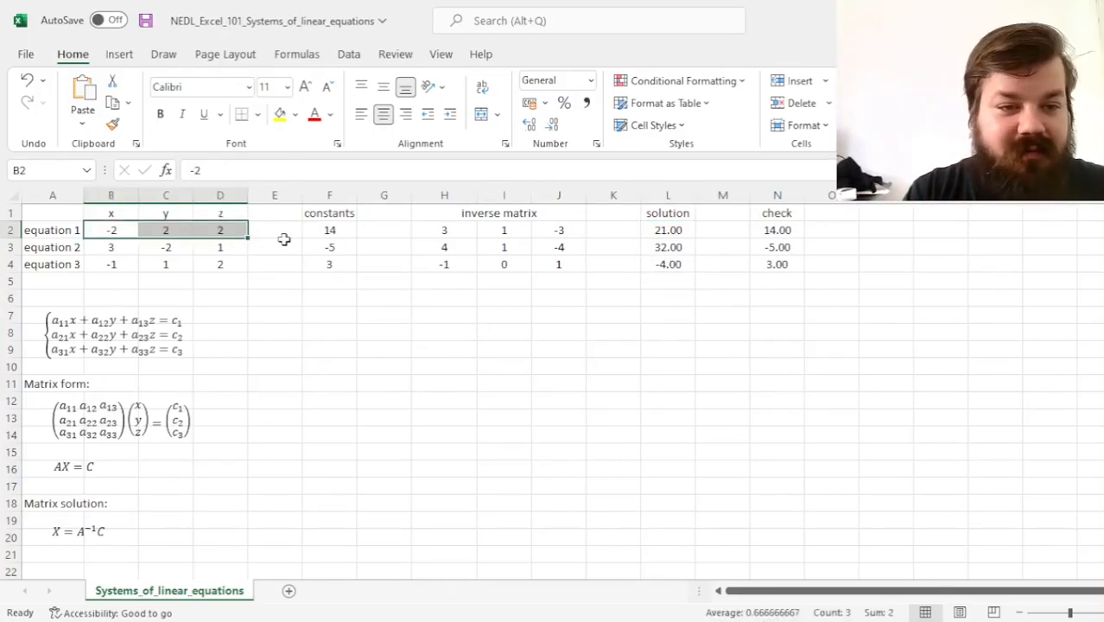
{"action": "left_click", "coordinate": [281, 308]}
{"action": "type", "text": "=-2"}
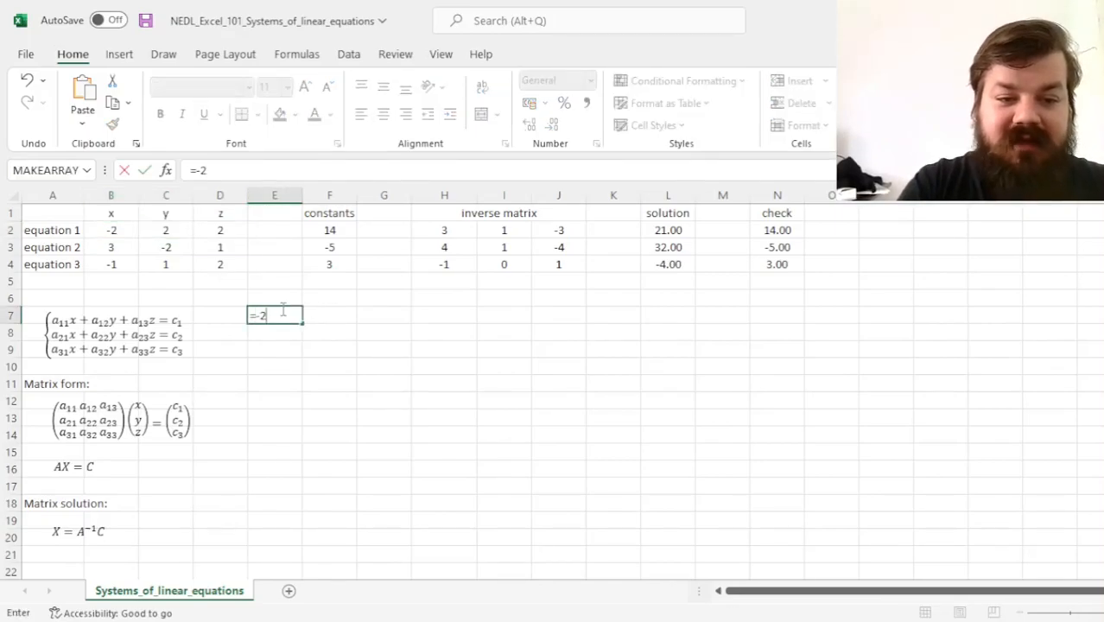
{"action": "type", "text": "*"}
{"action": "left_click", "coordinate": [671, 229]}
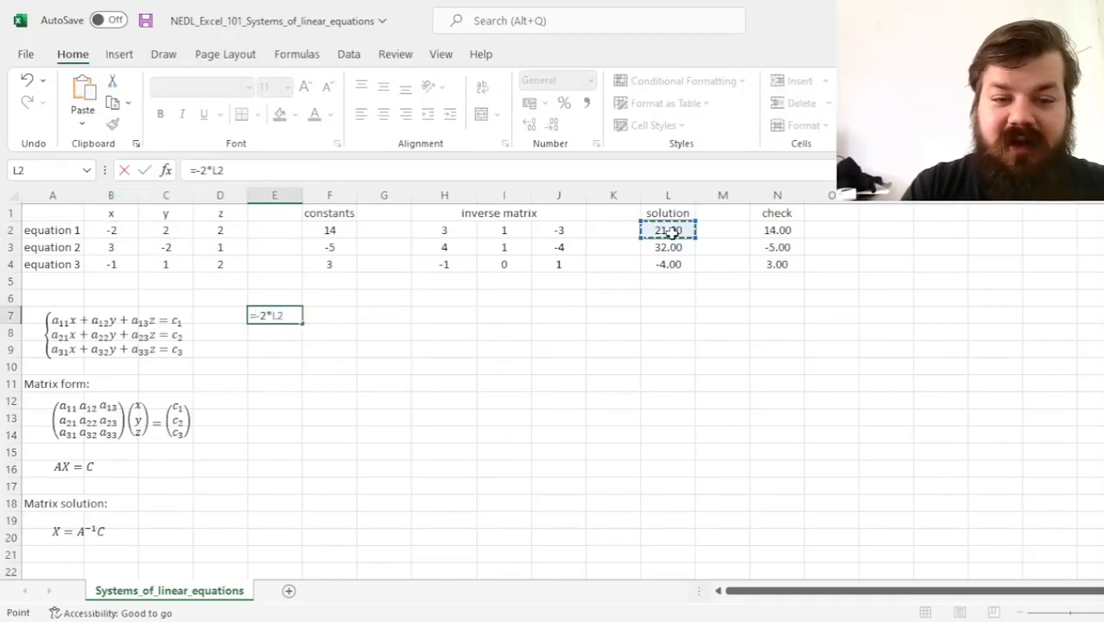
{"action": "type", "text": "+ 2*"}
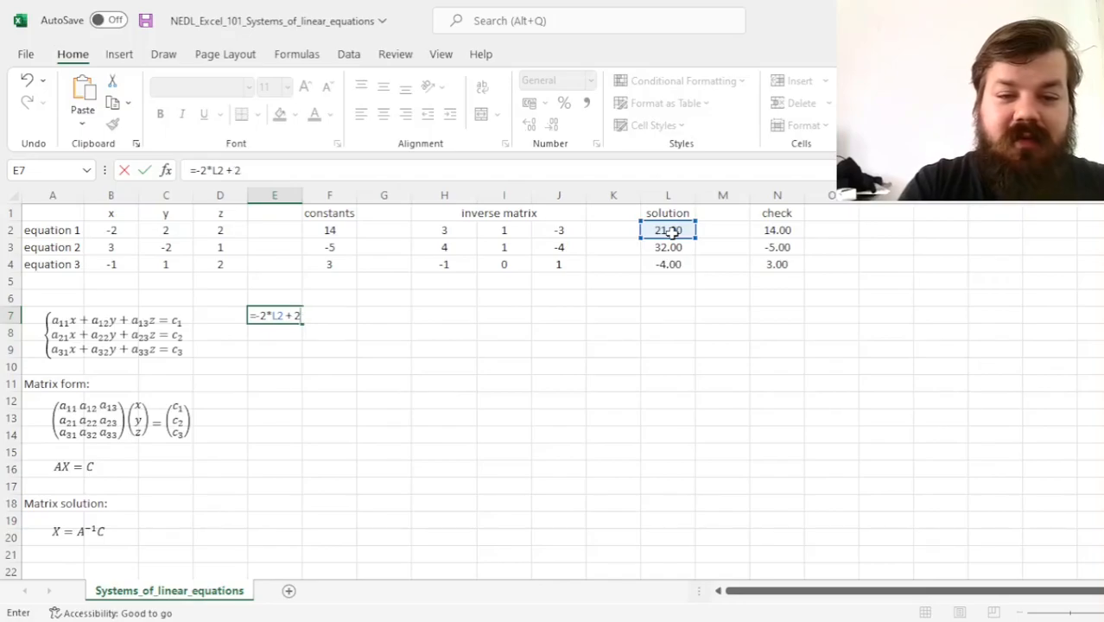
{"action": "left_click", "coordinate": [670, 248]}
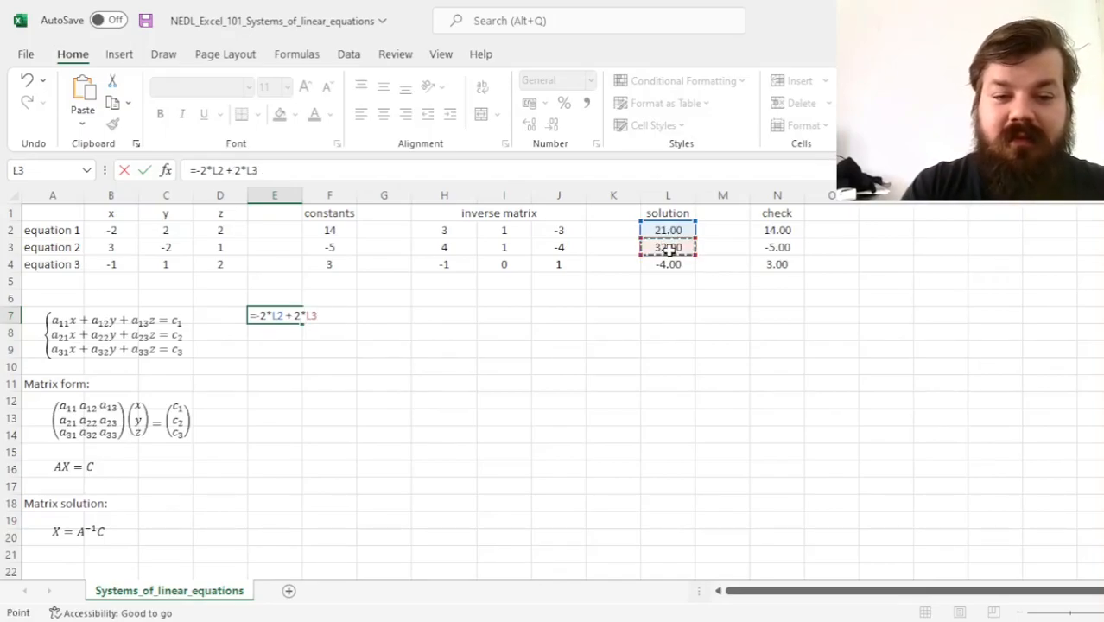
{"action": "type", "text": "+ 2*"}
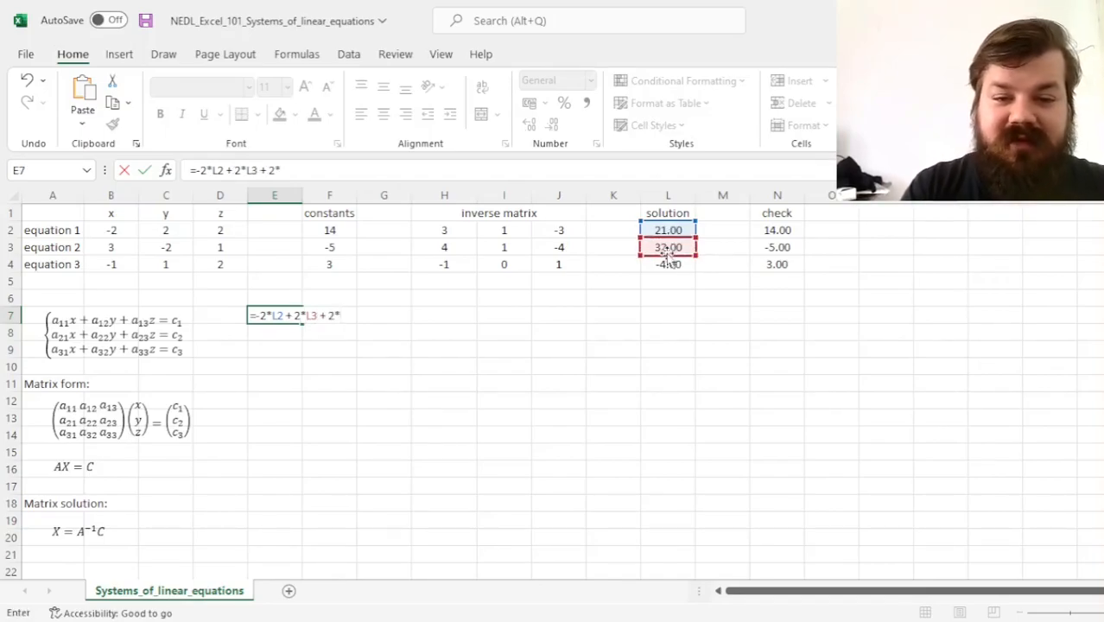
{"action": "left_click", "coordinate": [668, 265]}
{"action": "key", "text": "Return"}
{"action": "key", "text": "Up"}
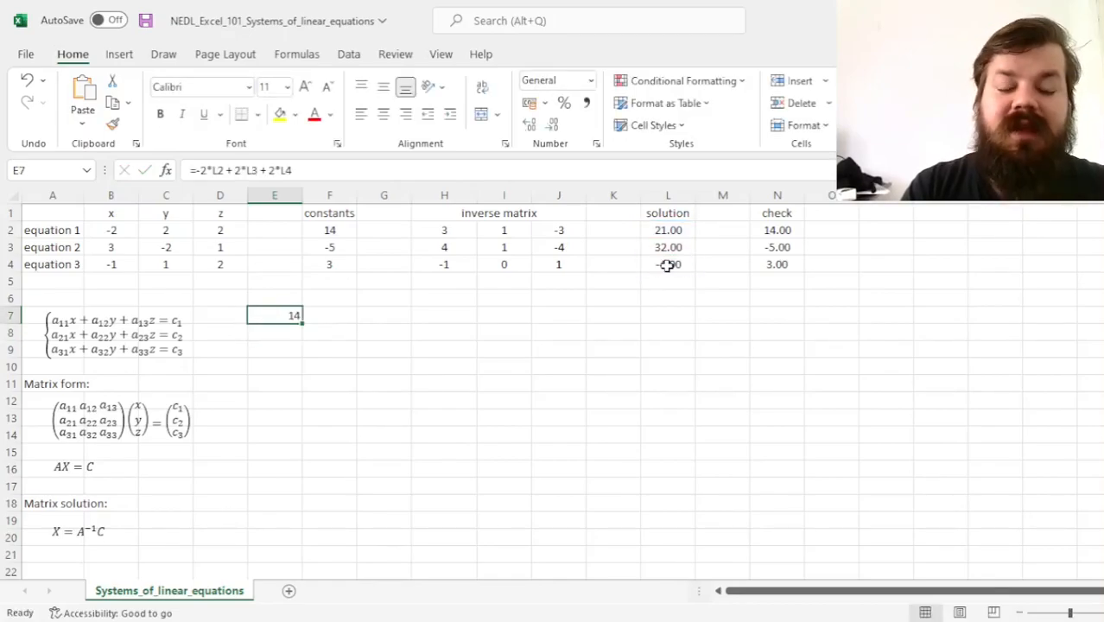
Compare the manual result in E7 with the constant in F2, and clear E7
{"action": "left_click", "coordinate": [328, 231], "text": "ctrl"}
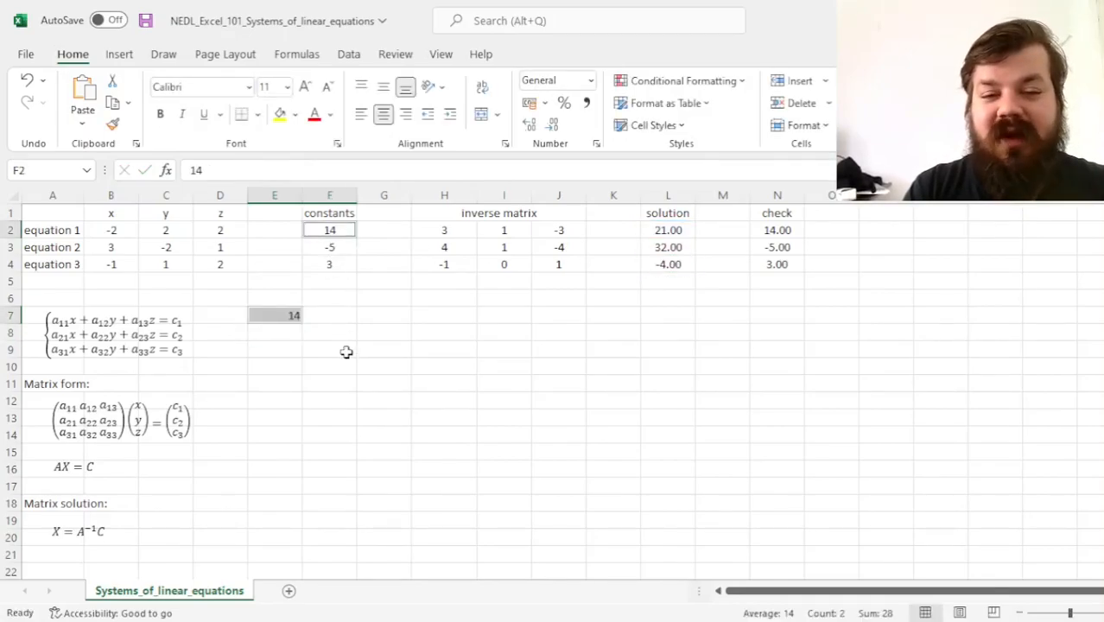
{"action": "left_click", "coordinate": [291, 313]}
{"action": "key", "text": "Delete"}
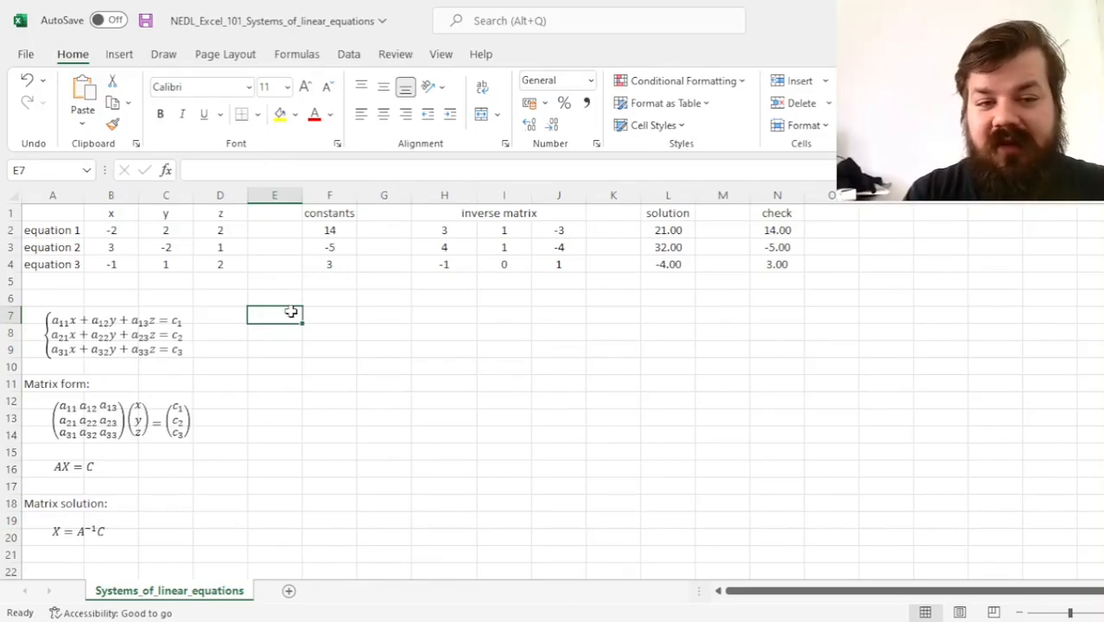
Change equation 1's z coefficient in D2 to 5 to test how the solution updates
{"action": "key", "text": "Left"}
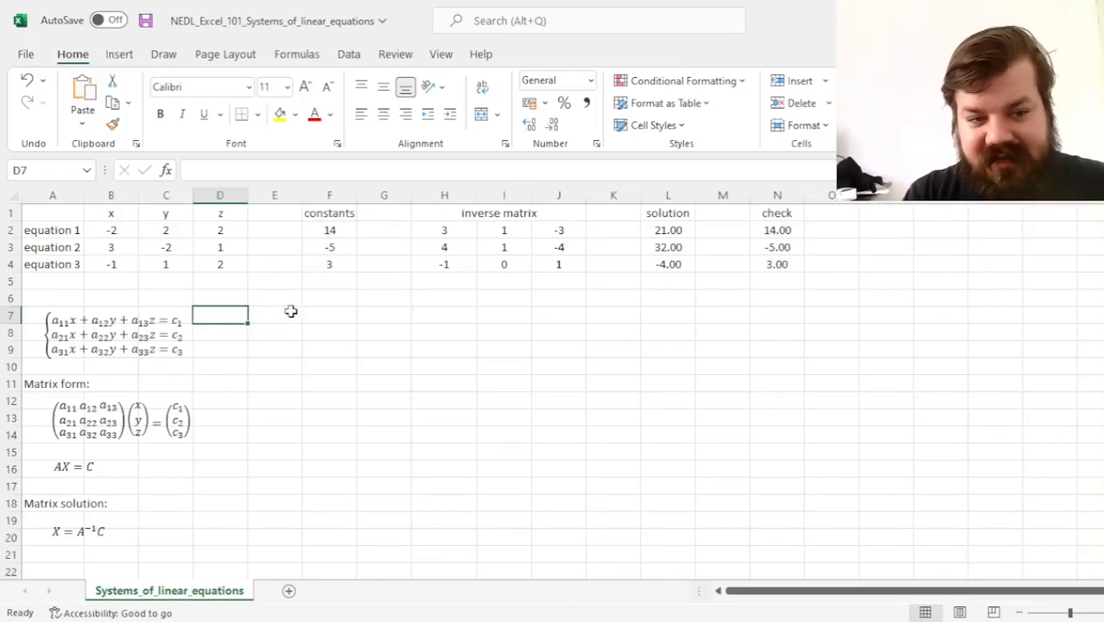
{"action": "key", "text": "Up"}
{"action": "key", "text": "Up"}
{"action": "key", "text": "Up"}
{"action": "key", "text": "Up"}
{"action": "key", "text": "Up"}
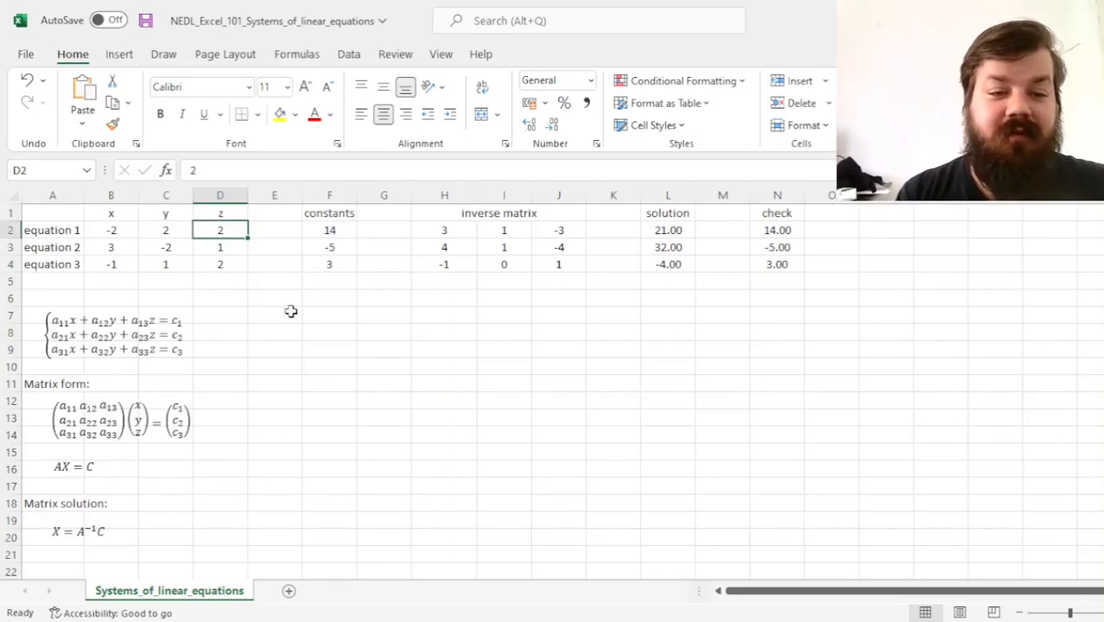
{"action": "type", "text": "5"}
{"action": "key", "text": "Tab"}
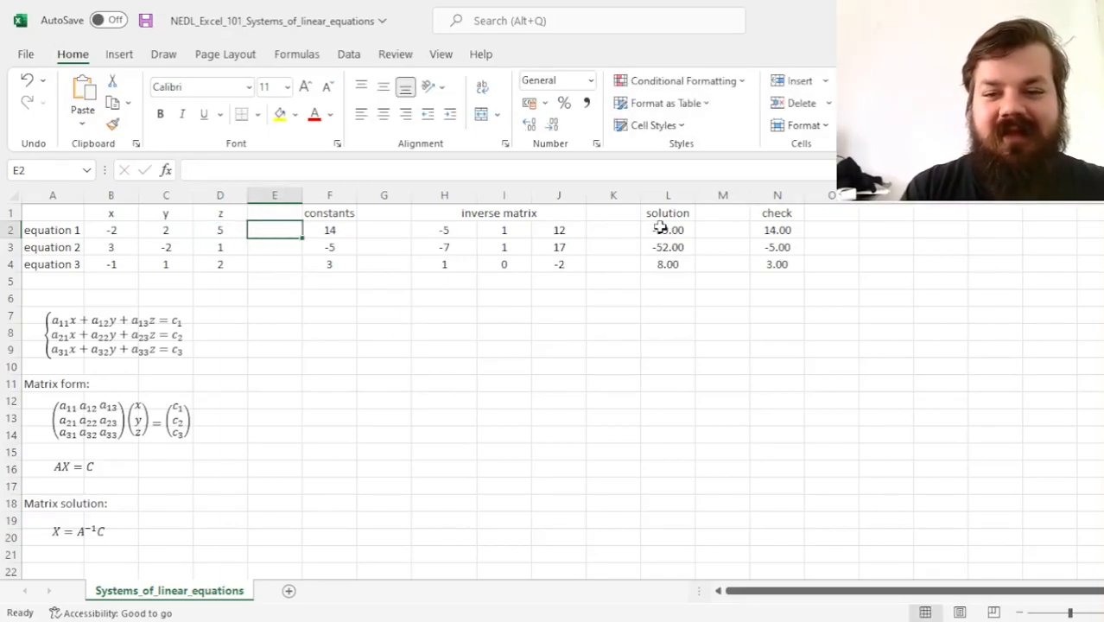
Review the solution values in L2:L4 and examine equation 3's coefficients in B4:D4
{"action": "left_click_drag", "start_coordinate": [659, 227], "coordinate": [669, 262]}
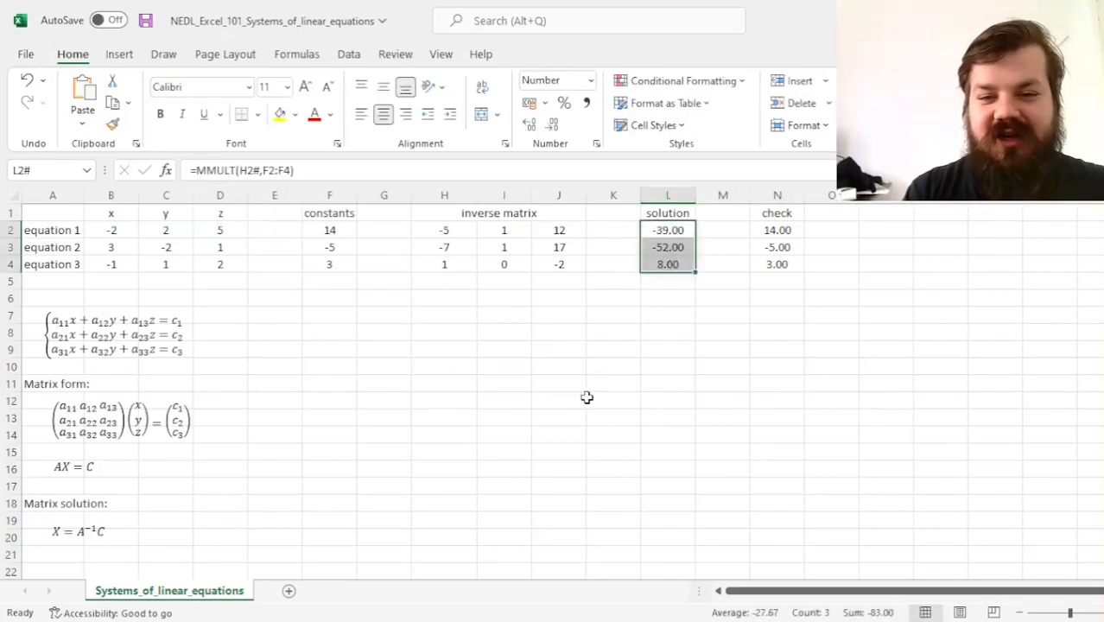
{"action": "left_click", "coordinate": [214, 232]}
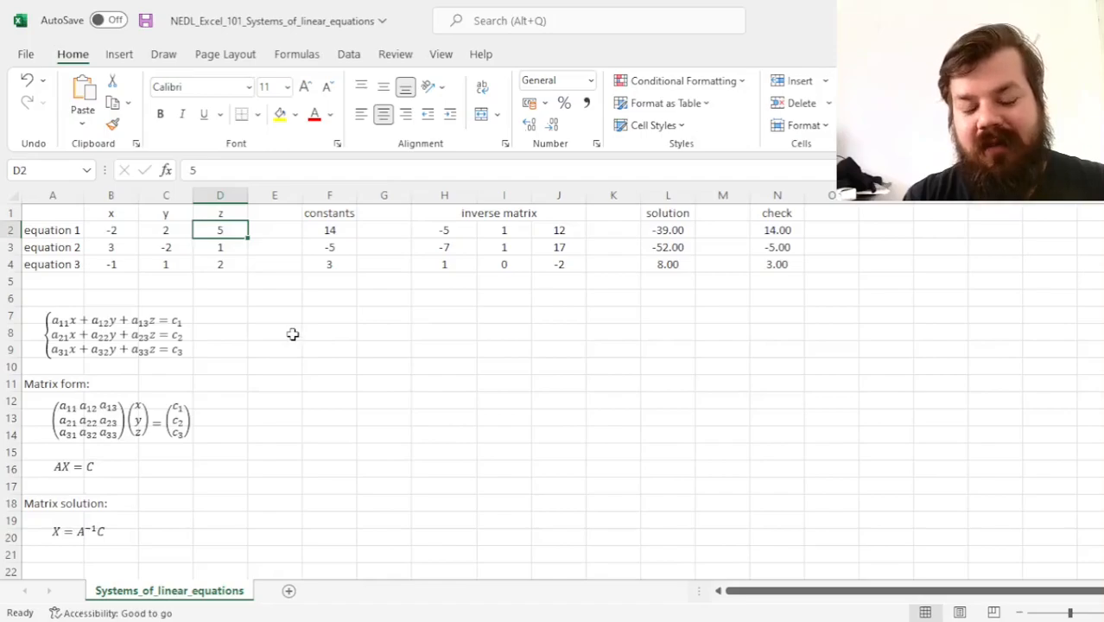
{"action": "left_click", "coordinate": [114, 265]}
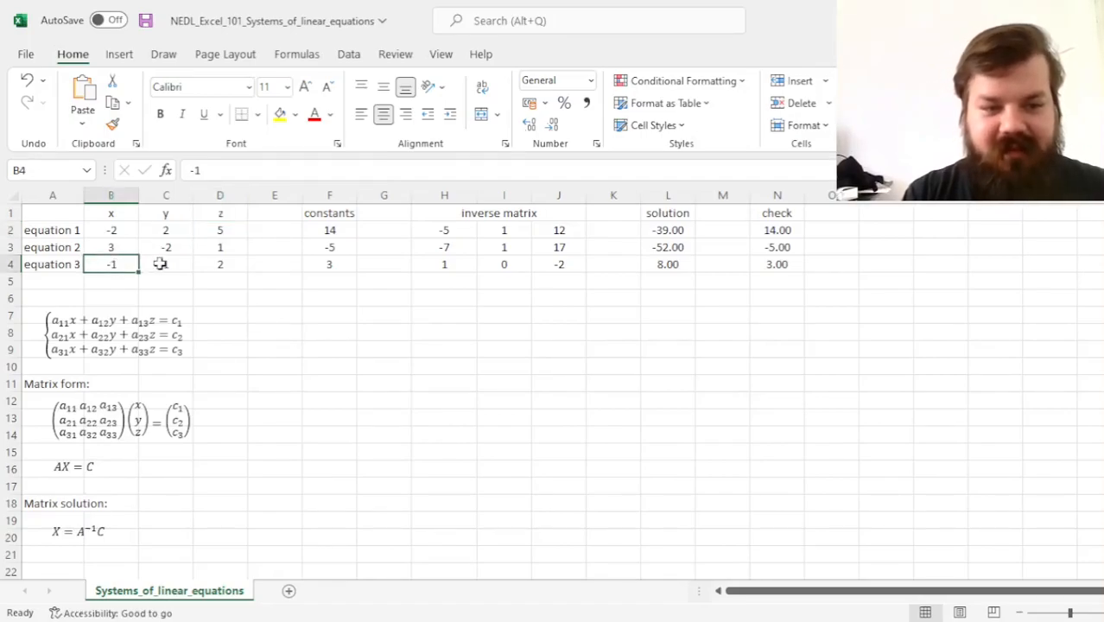
{"action": "left_click", "coordinate": [164, 265], "text": "ctrl"}
{"action": "left_click", "coordinate": [223, 264], "text": "ctrl"}
{"action": "key", "text": "Left"}
{"action": "key", "text": "Right"}
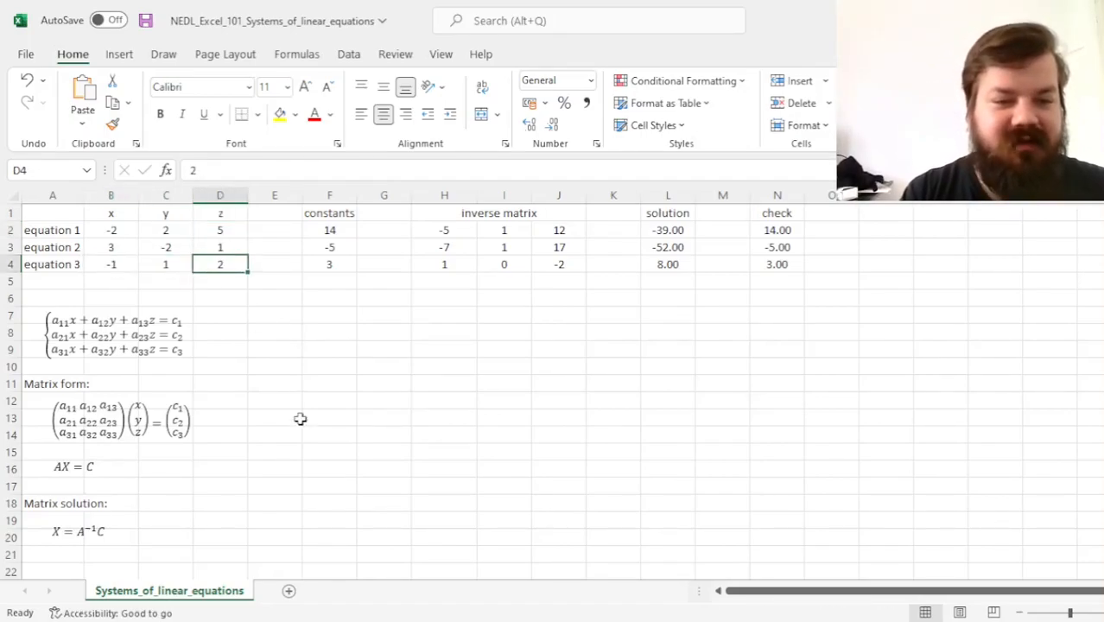
Set equation 1's z coefficient in D2 to 4, making its coefficients proportional to those of equation 3
{"action": "left_click", "coordinate": [104, 230]}
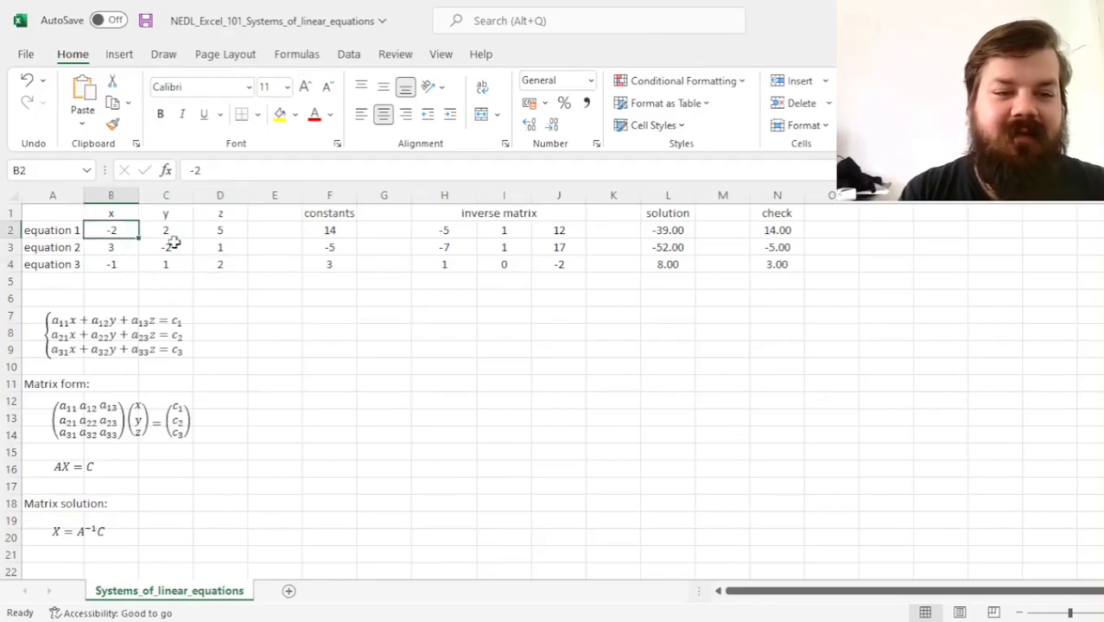
{"action": "left_click", "coordinate": [173, 232]}
{"action": "left_click", "coordinate": [222, 229]}
{"action": "type", "text": "4"}
{"action": "key", "text": "ctrl+Return"}
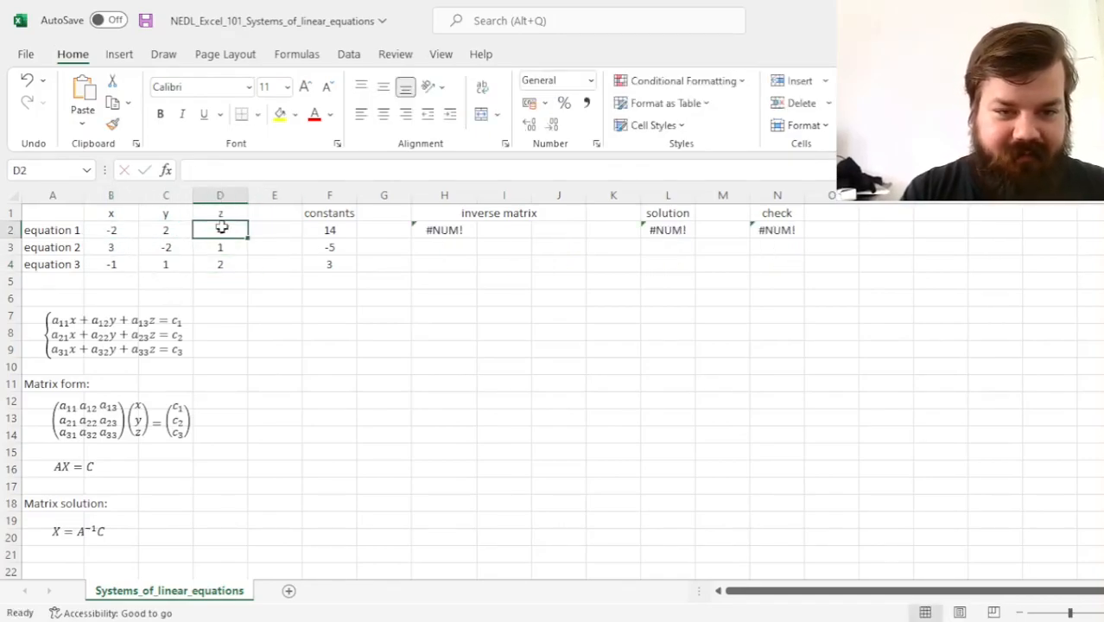
Compare the coefficient rows B4:D4 and B2:D2, and inspect the inverse, solution and check formulas in H2, L2 and N2
{"action": "left_click_drag", "start_coordinate": [109, 264], "coordinate": [235, 269]}
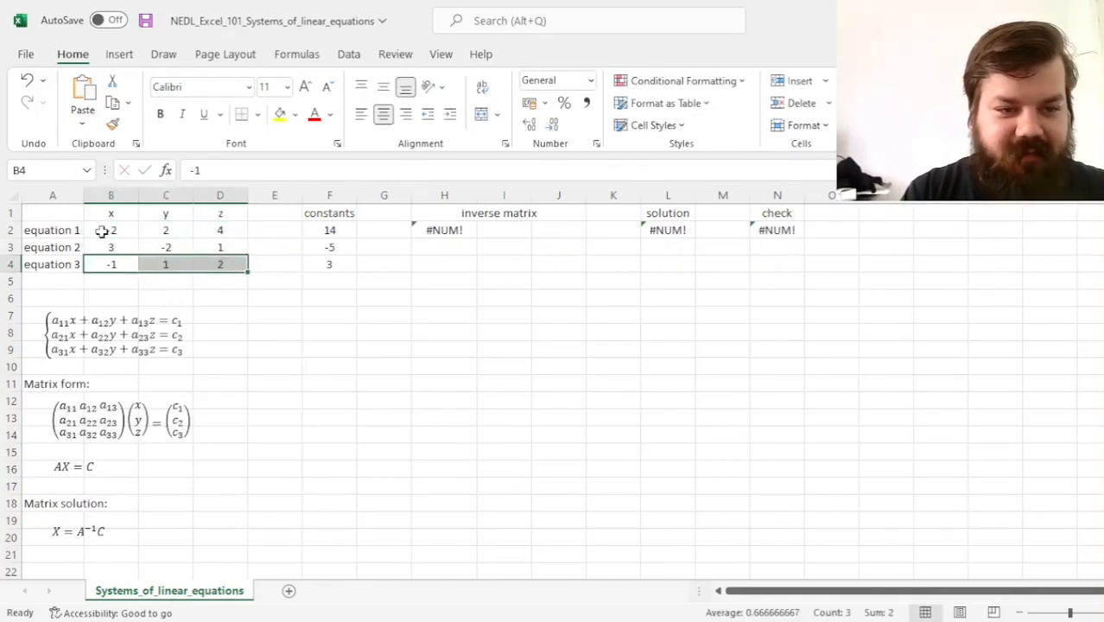
{"action": "left_click_drag", "start_coordinate": [109, 229], "coordinate": [232, 229]}
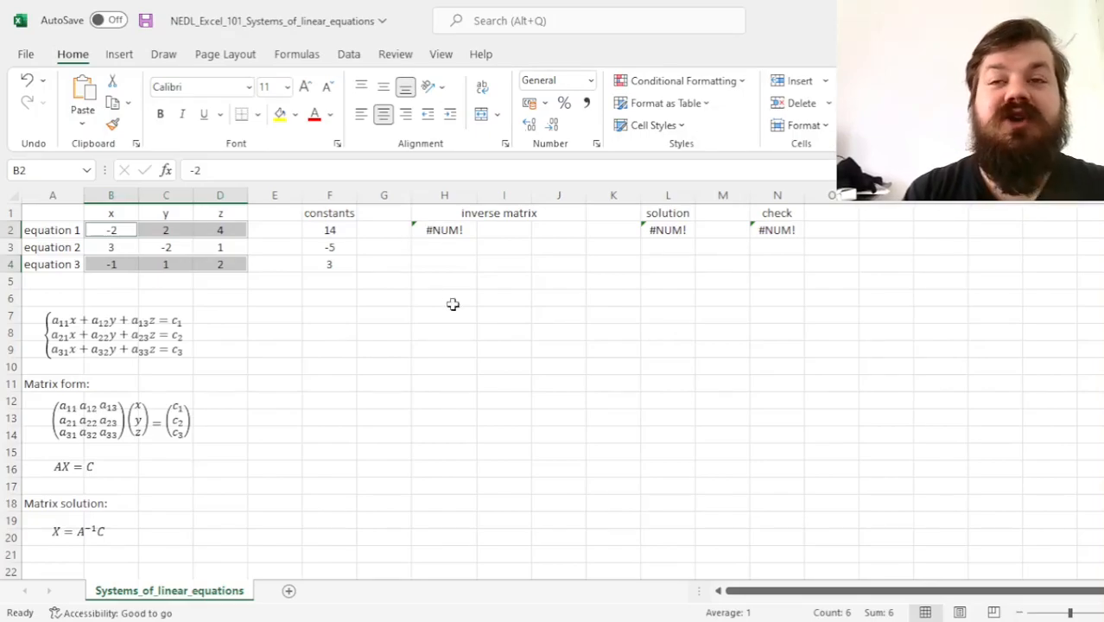
{"action": "left_click", "coordinate": [444, 232]}
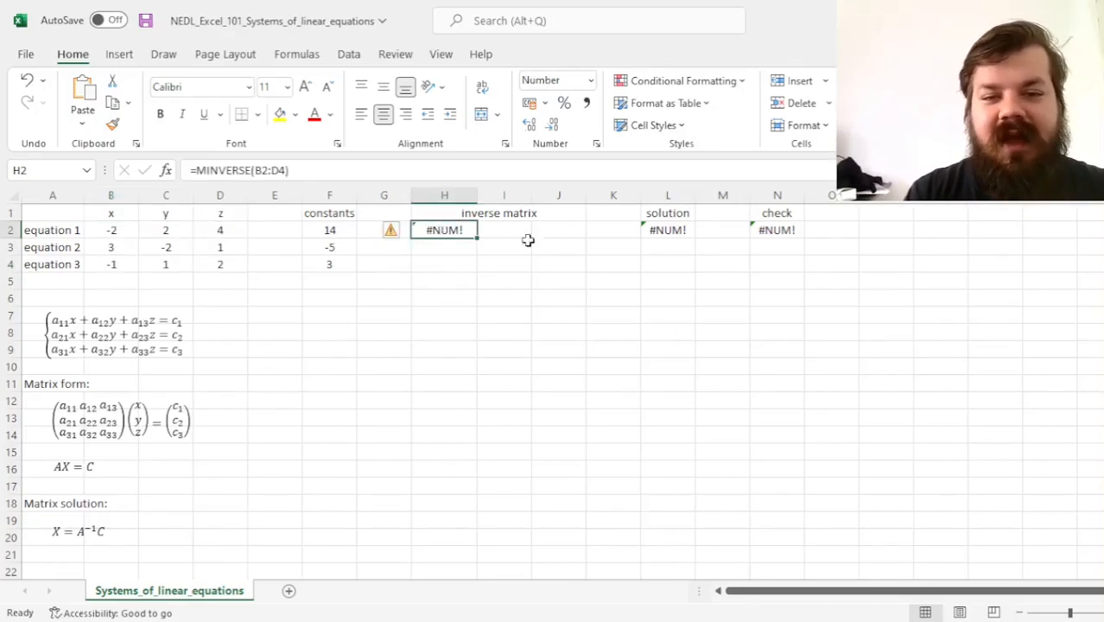
{"action": "left_click", "coordinate": [666, 230]}
{"action": "left_click", "coordinate": [779, 232]}
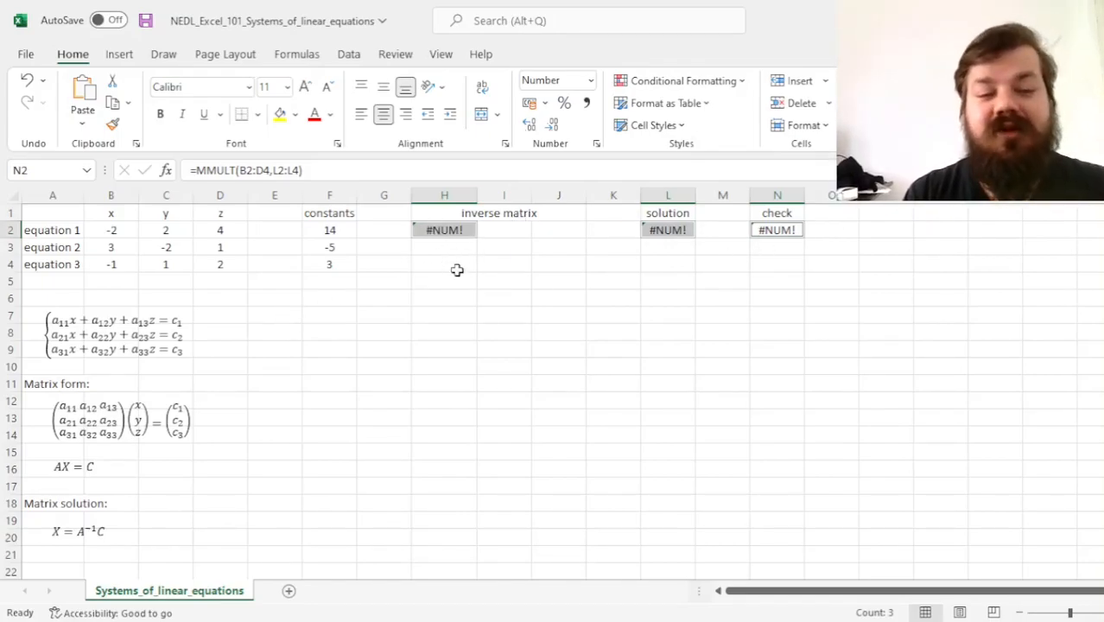
Restore equation 1's z coefficient in D2 to 5
{"action": "key", "text": "Left"}
{"action": "key", "text": "Left"}
{"action": "key", "text": "Left"}
{"action": "key", "text": "Left"}
{"action": "key", "text": "Left"}
{"action": "key", "text": "Left"}
{"action": "key", "text": "Left"}
{"action": "key", "text": "Left"}
{"action": "key", "text": "Left"}
{"action": "key", "text": "Left"}
{"action": "key", "text": "Left"}
{"action": "key", "text": "Right"}
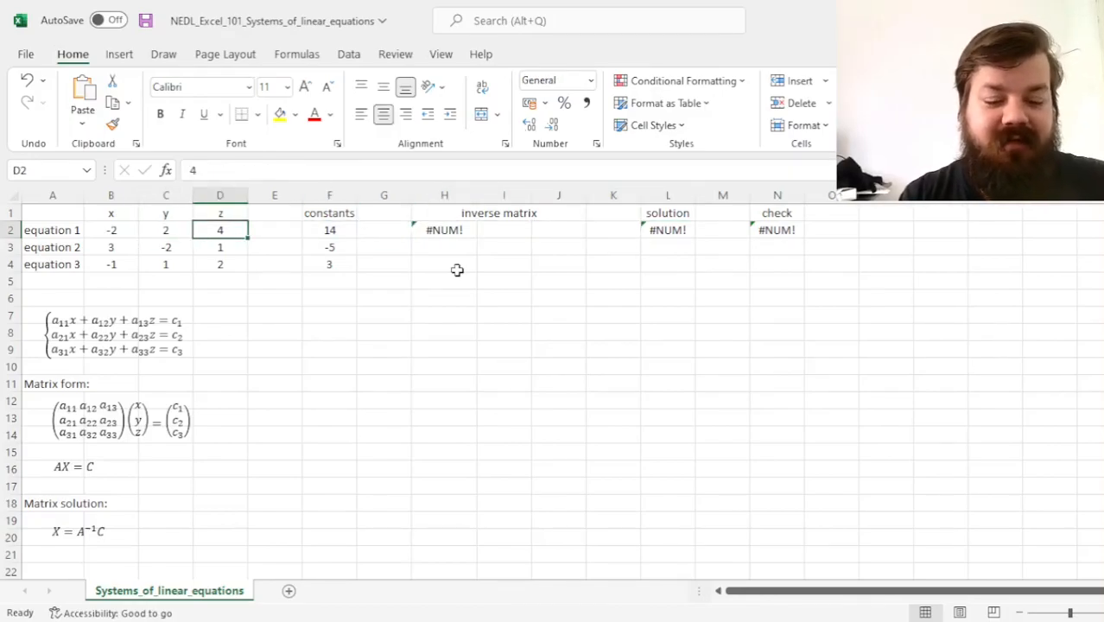
{"action": "type", "text": "5"}
{"action": "key", "text": "ctrl+Return"}
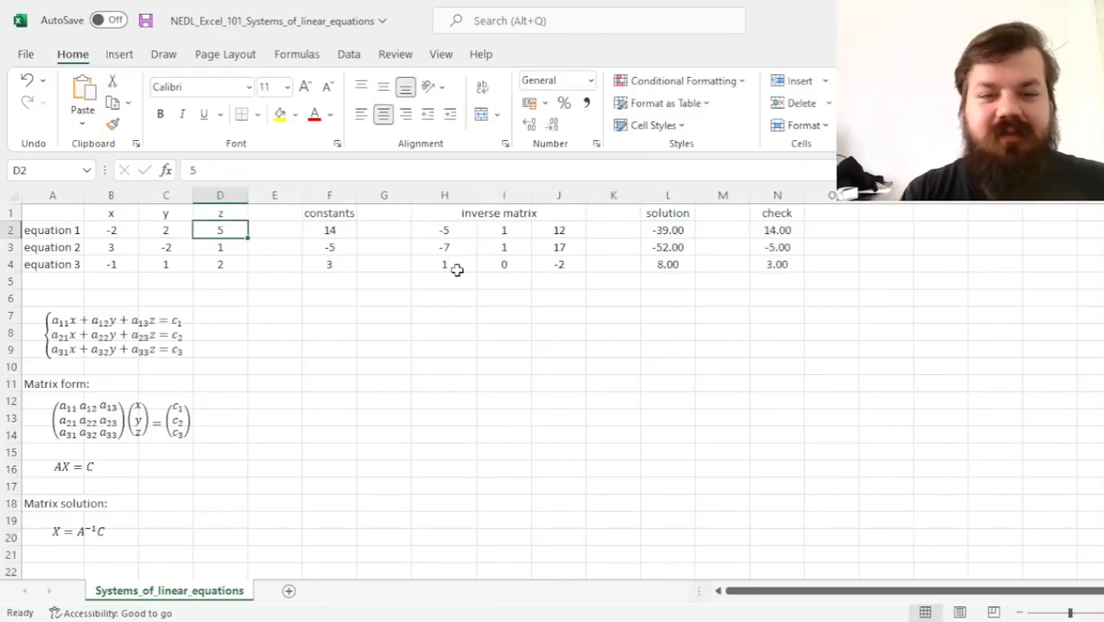